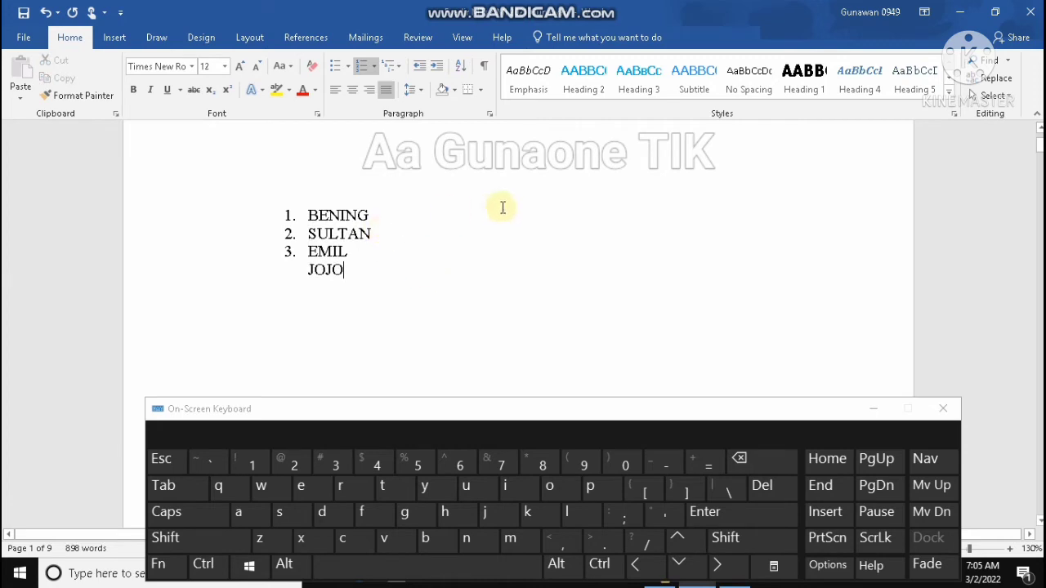
Select the whole list of names in the document and open its context menu.
{"action": "left_click", "coordinate": [305, 216]}
{"action": "left_click_drag", "start_coordinate": [338, 220], "coordinate": [509, 311]}
{"action": "left_click_drag", "start_coordinate": [535, 402], "coordinate": [528, 343]}
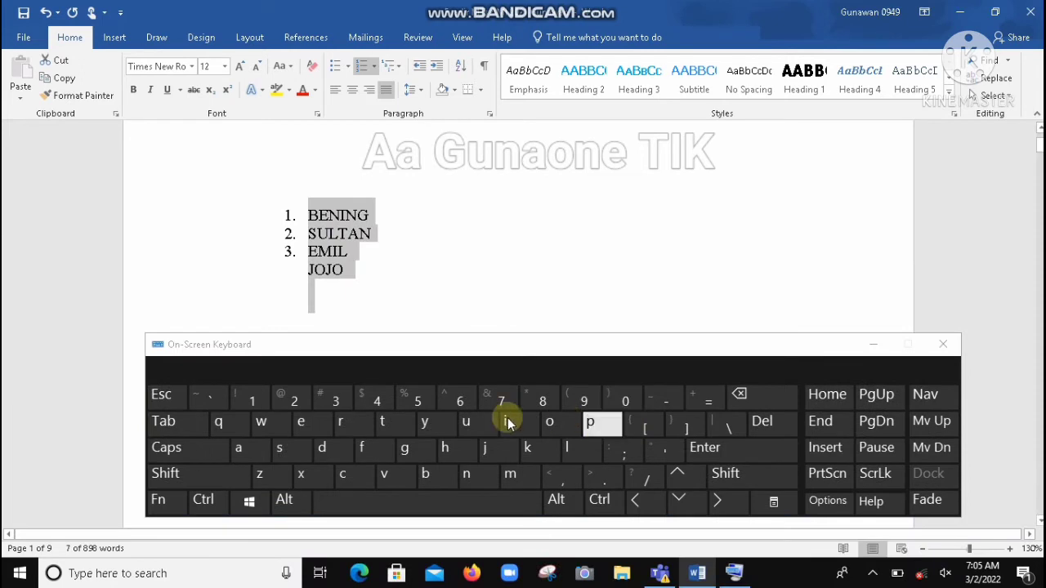
{"action": "left_click", "coordinate": [195, 476]}
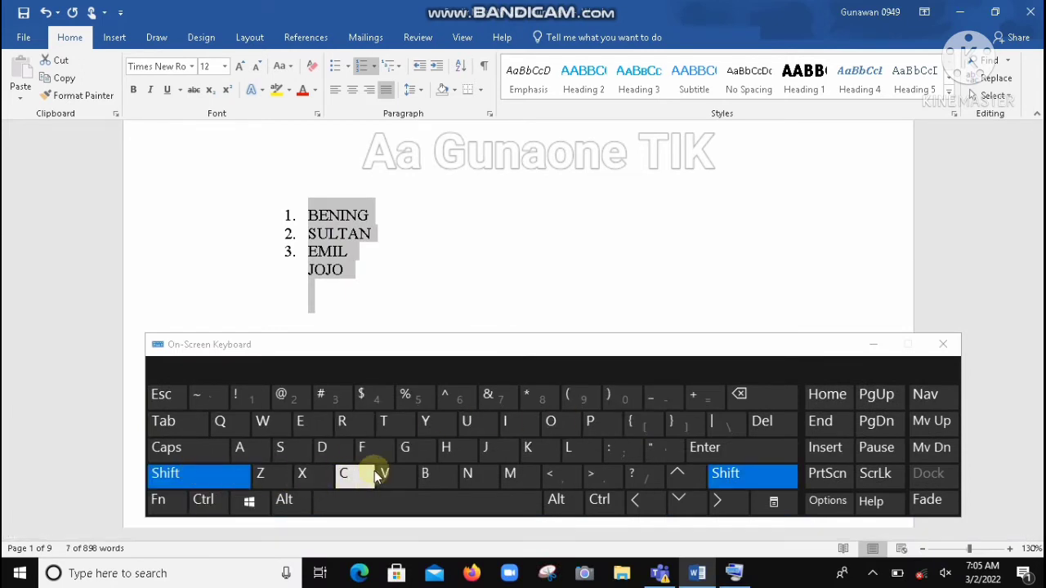
{"action": "left_click", "coordinate": [554, 499]}
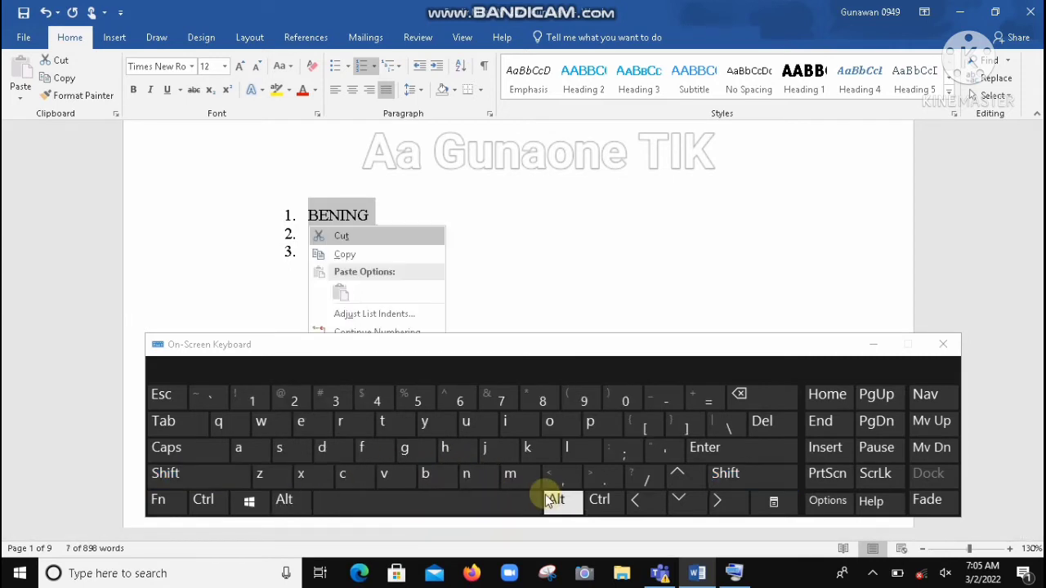
Shift the on-screen keyboard clear of the text and bring up the context menu for the reselected list again.
{"action": "left_click_drag", "start_coordinate": [607, 348], "coordinate": [614, 398]}
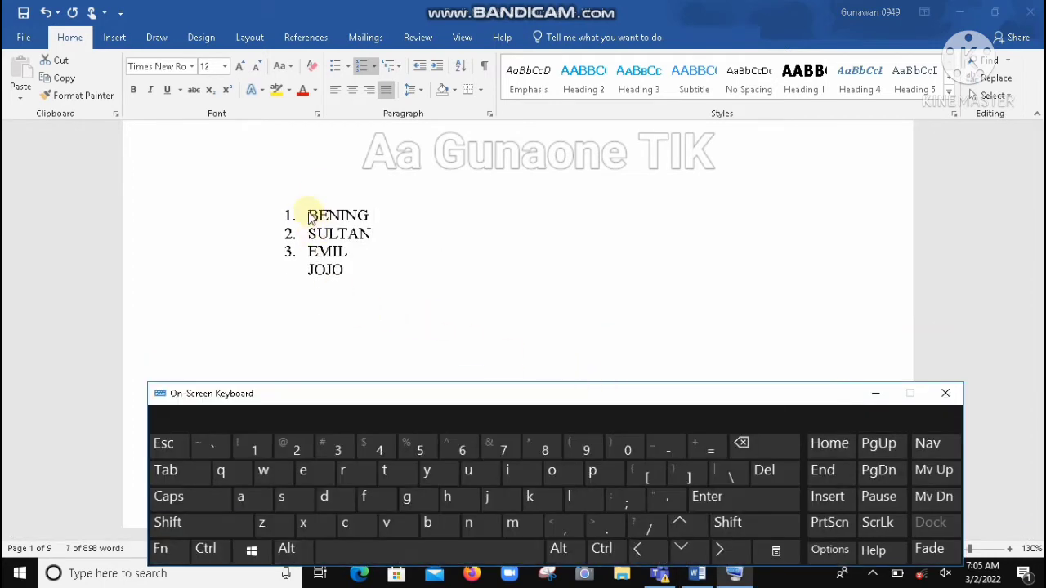
{"action": "left_click", "coordinate": [343, 225]}
{"action": "left_click", "coordinate": [187, 527]}
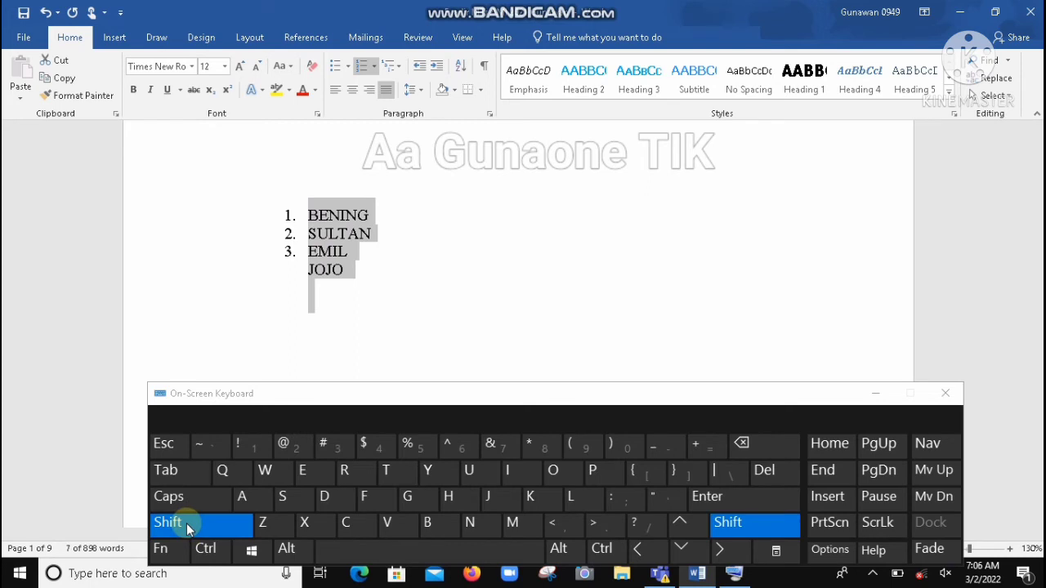
{"action": "key", "text": "shift+F10"}
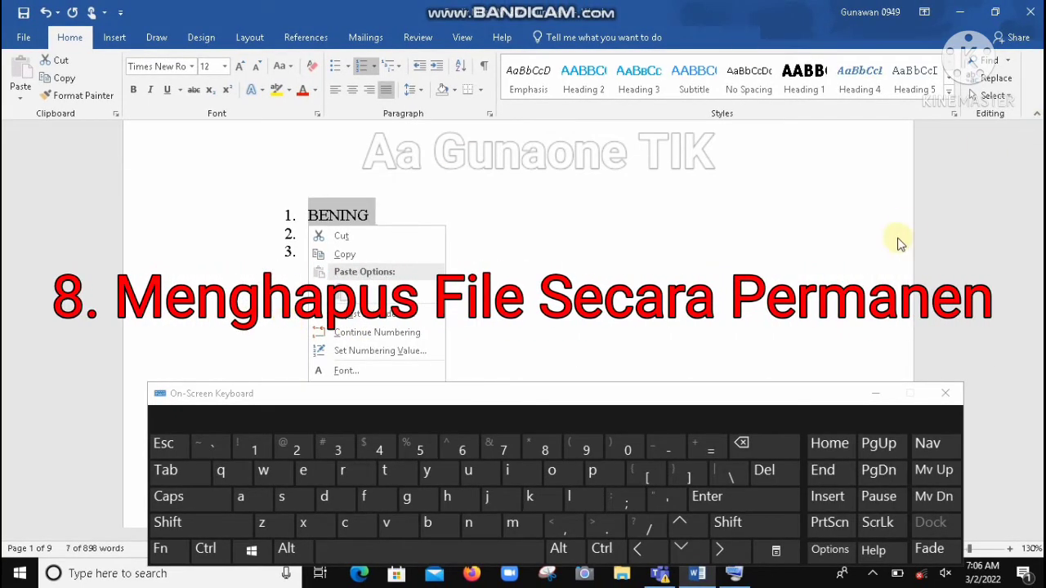
{"action": "type", "text": "SULTAN EMIL JOJO"}
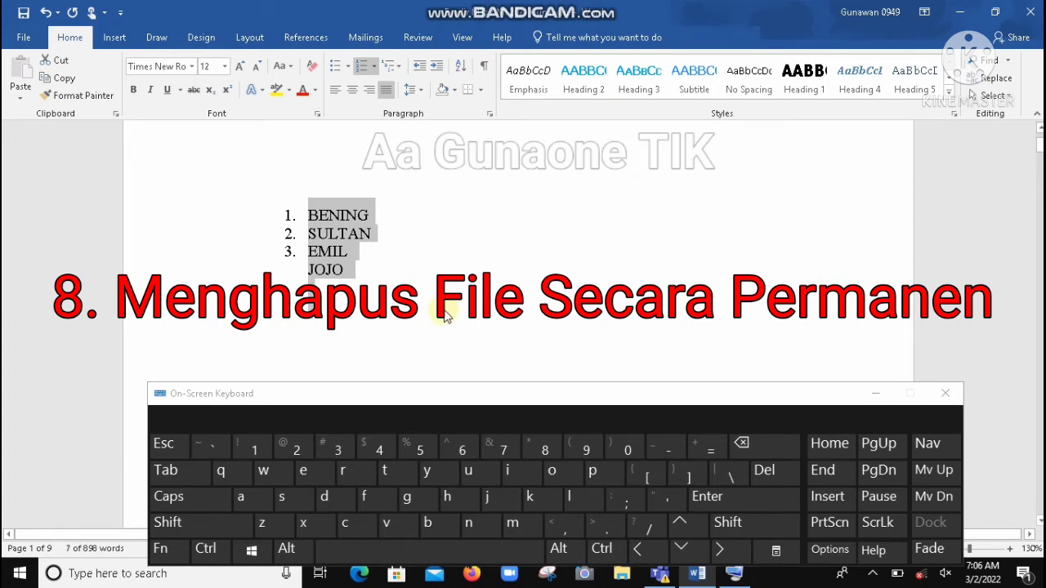
Check the contents of the FILE E folder on Data (D:) in File Explorer and return to the drive's root.
{"action": "left_click", "coordinate": [252, 558]}
{"action": "left_click", "coordinate": [301, 472]}
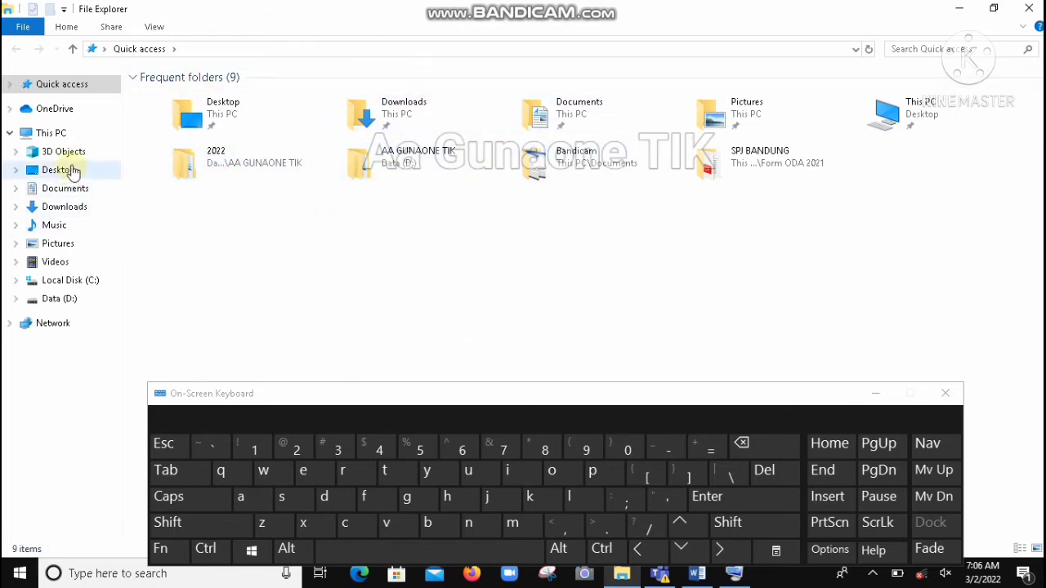
{"action": "left_click", "coordinate": [59, 299]}
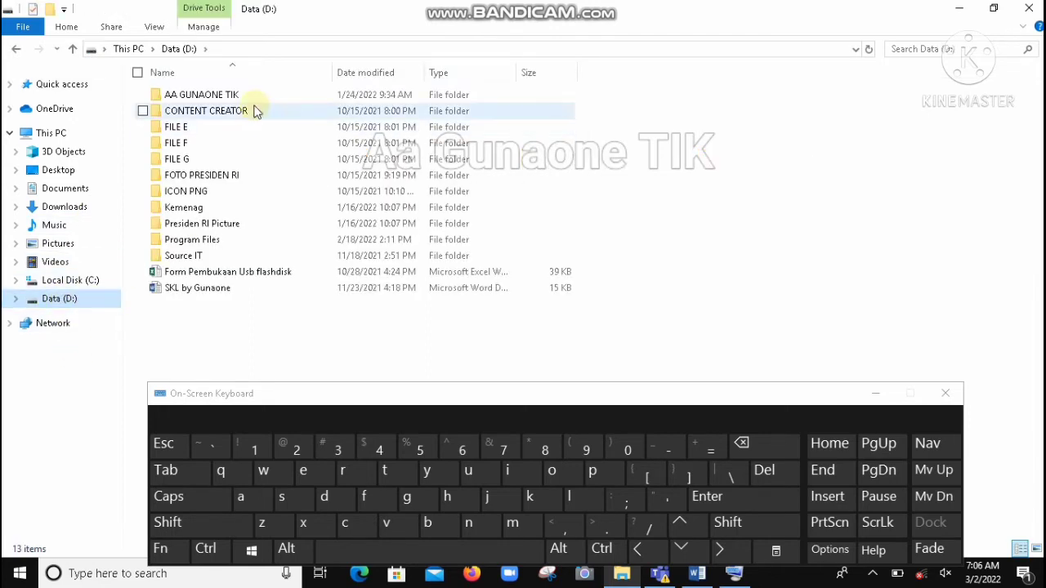
{"action": "double_click", "coordinate": [191, 128]}
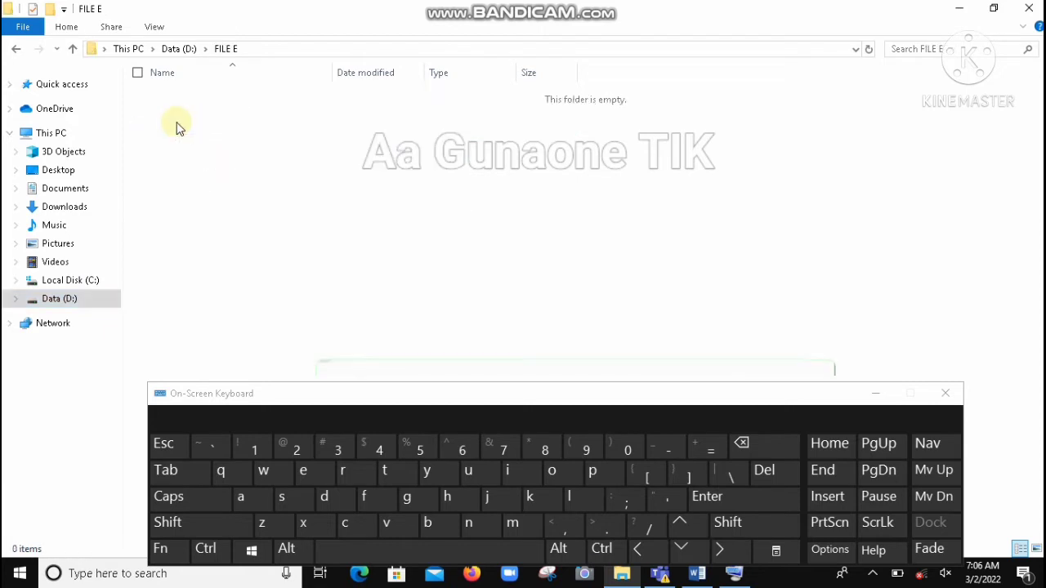
{"action": "left_click", "coordinate": [16, 49]}
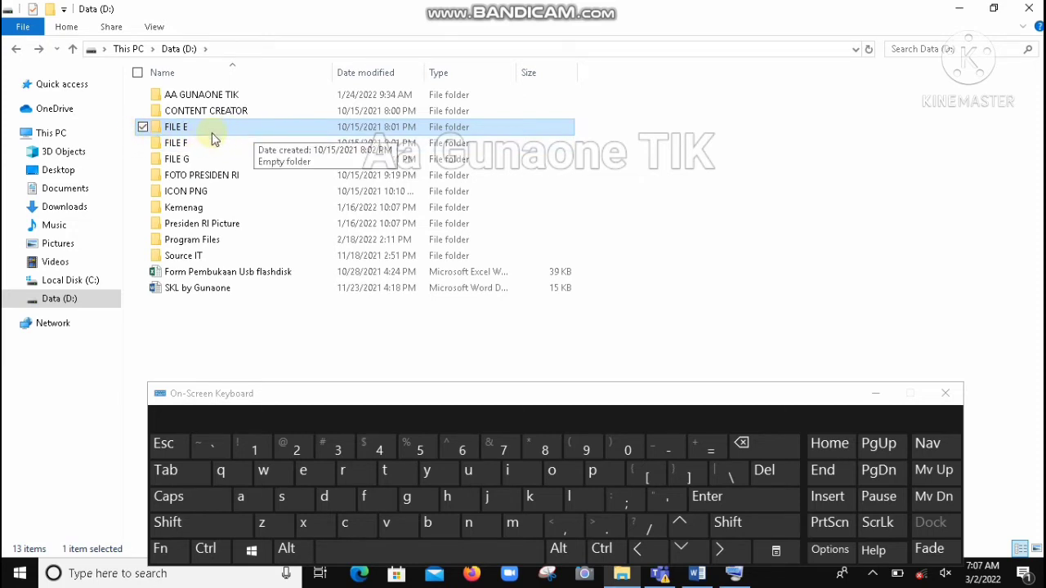
Permanently delete the FILE E folder from Data (D:), bypassing the Recycle Bin.
{"action": "left_click", "coordinate": [166, 527]}
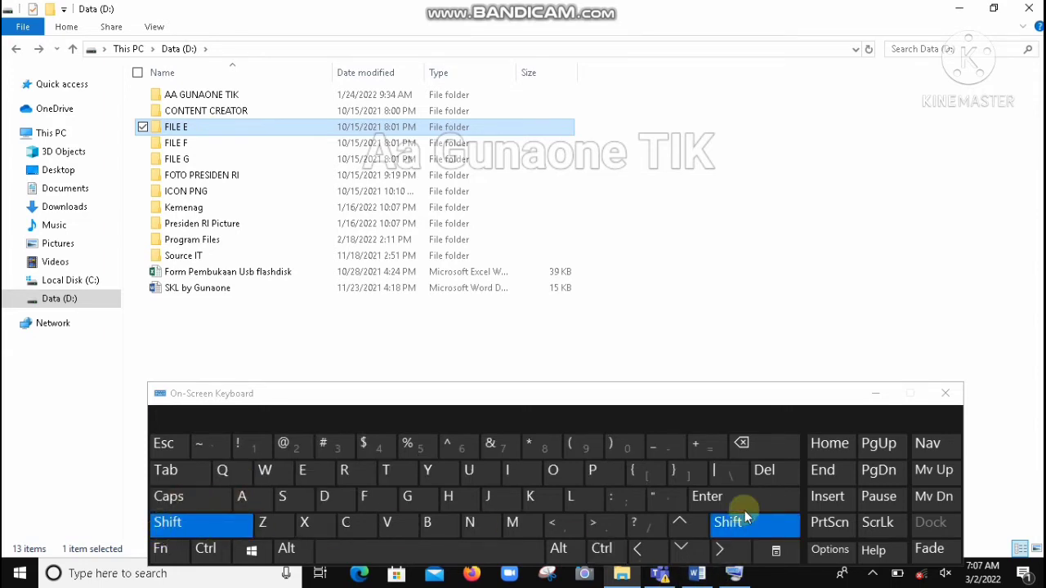
{"action": "left_click", "coordinate": [768, 472]}
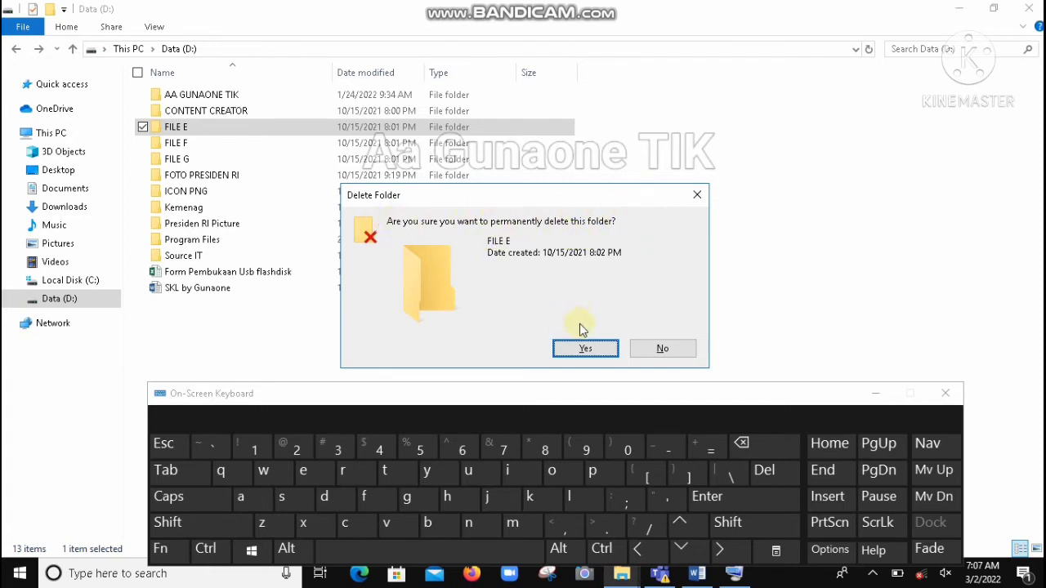
{"action": "left_click", "coordinate": [588, 349]}
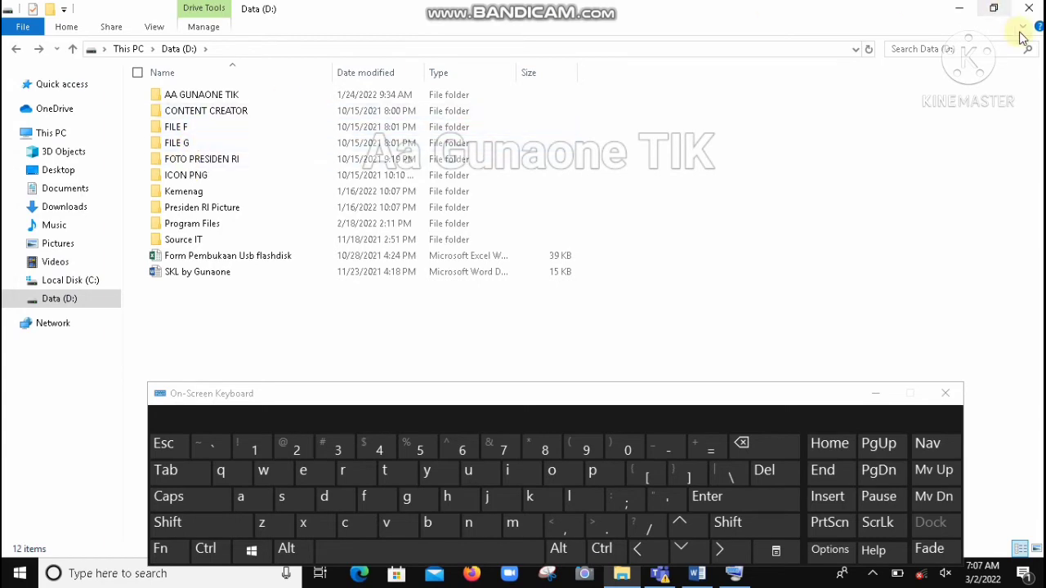
Return to the Word document, reposition the on-screen keyboard and deselect the list of names.
{"action": "left_click", "coordinate": [959, 8]}
{"action": "left_click_drag", "start_coordinate": [434, 203], "coordinate": [402, 313]}
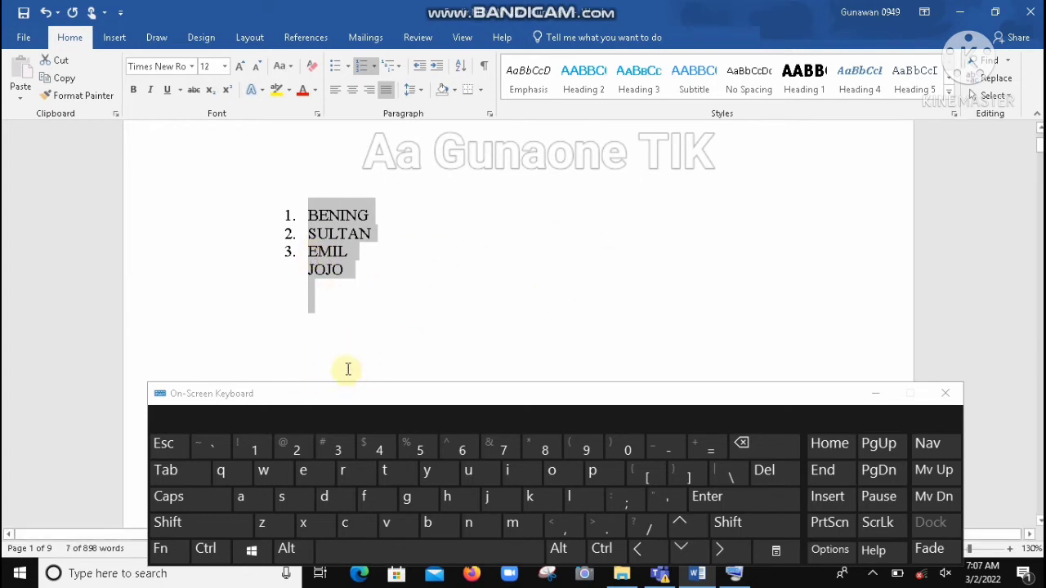
{"action": "left_click_drag", "start_coordinate": [470, 396], "coordinate": [462, 348]}
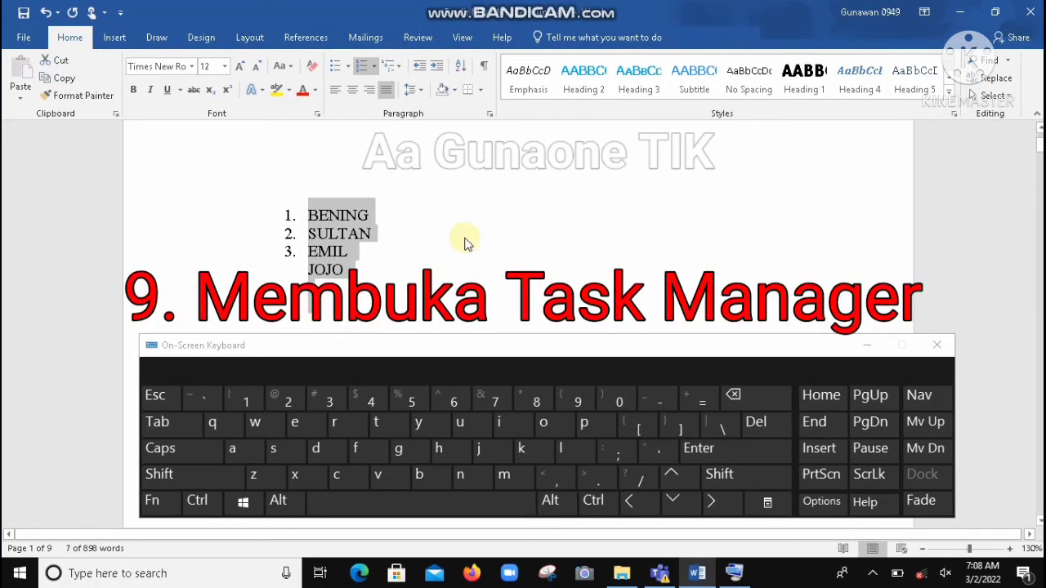
{"action": "left_click", "coordinate": [464, 244]}
{"action": "left_click", "coordinate": [183, 481]}
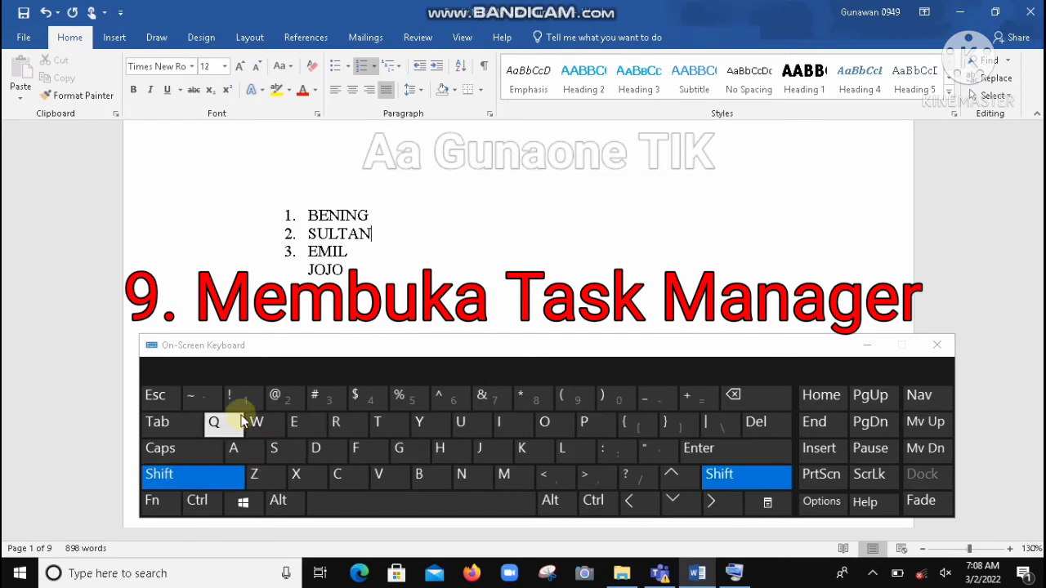
{"action": "left_click", "coordinate": [204, 483]}
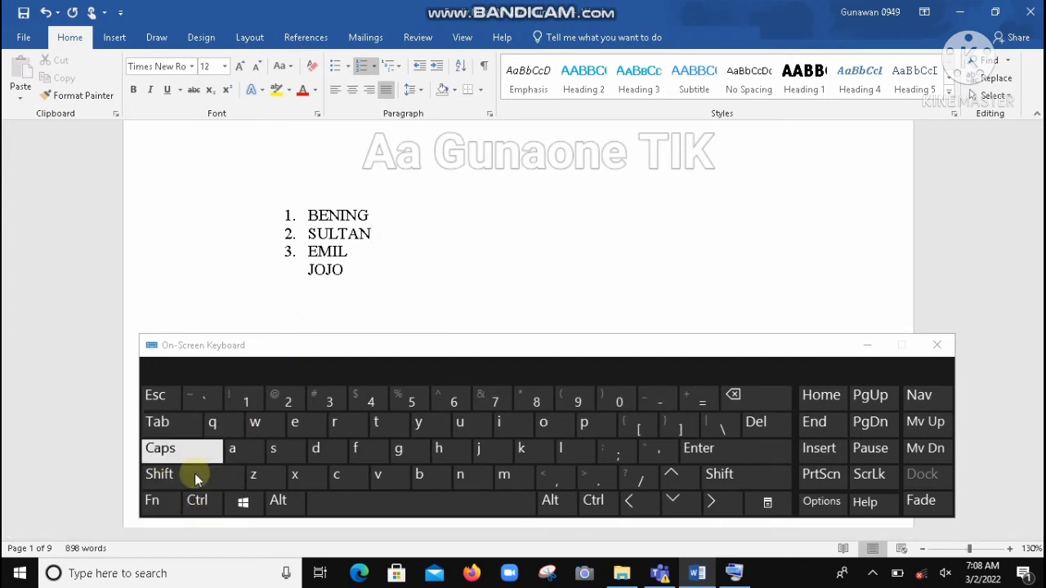
View the running processes in a maximized Task Manager window and close it.
{"action": "left_click", "coordinate": [199, 502]}
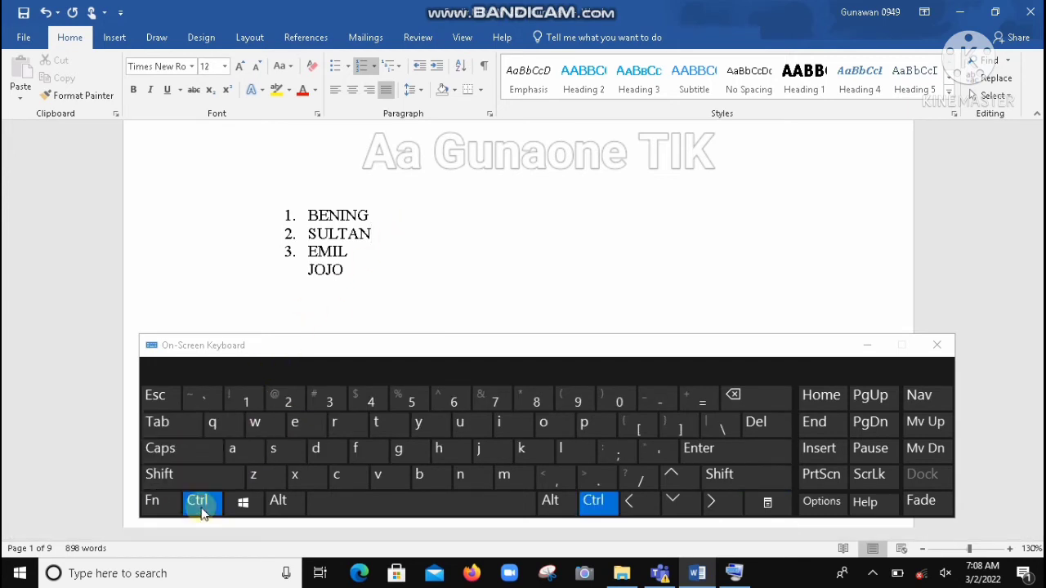
{"action": "left_click", "coordinate": [177, 477]}
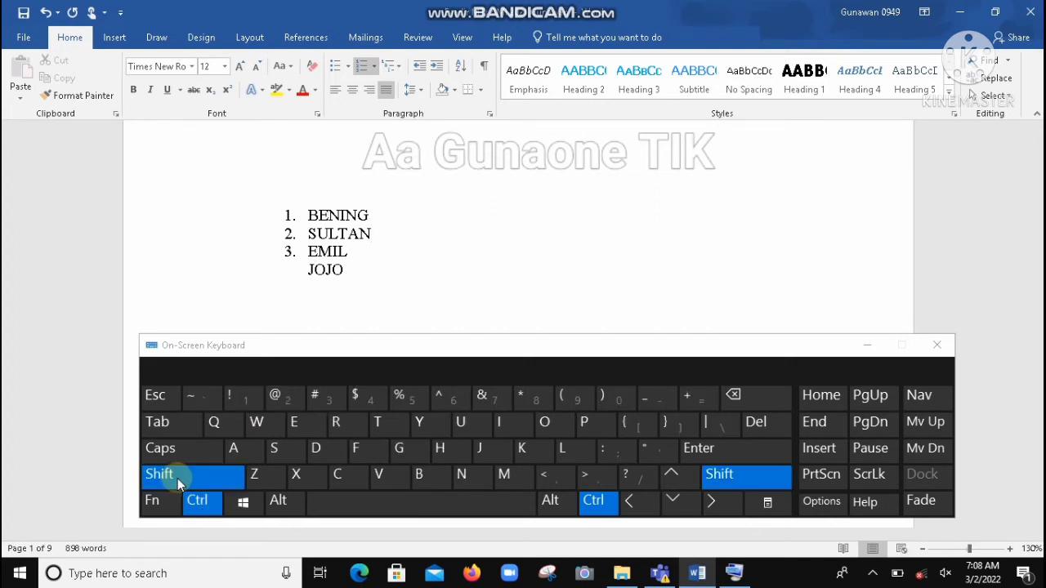
{"action": "left_click", "coordinate": [155, 398]}
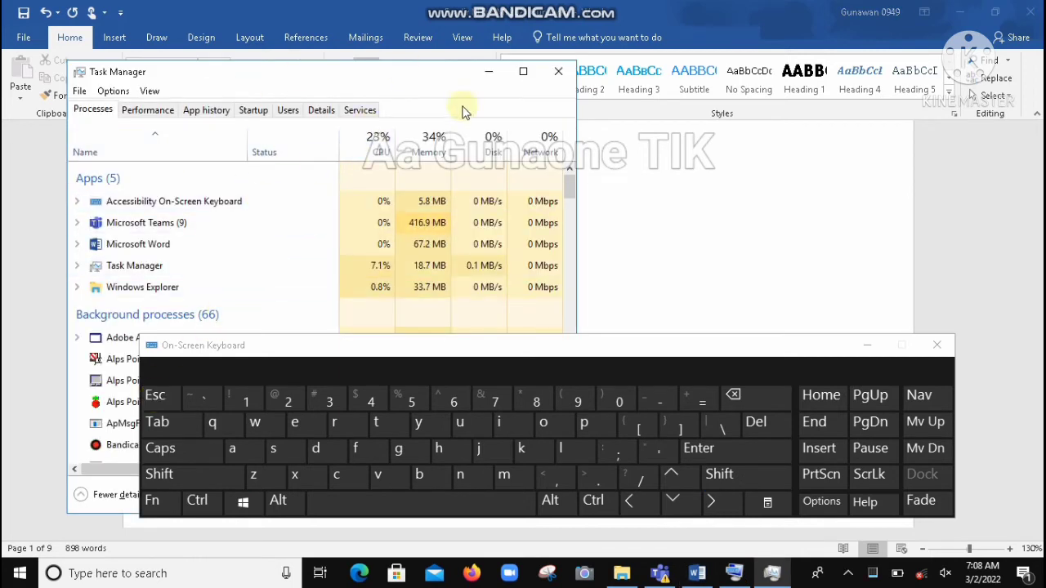
{"action": "left_click", "coordinate": [523, 73]}
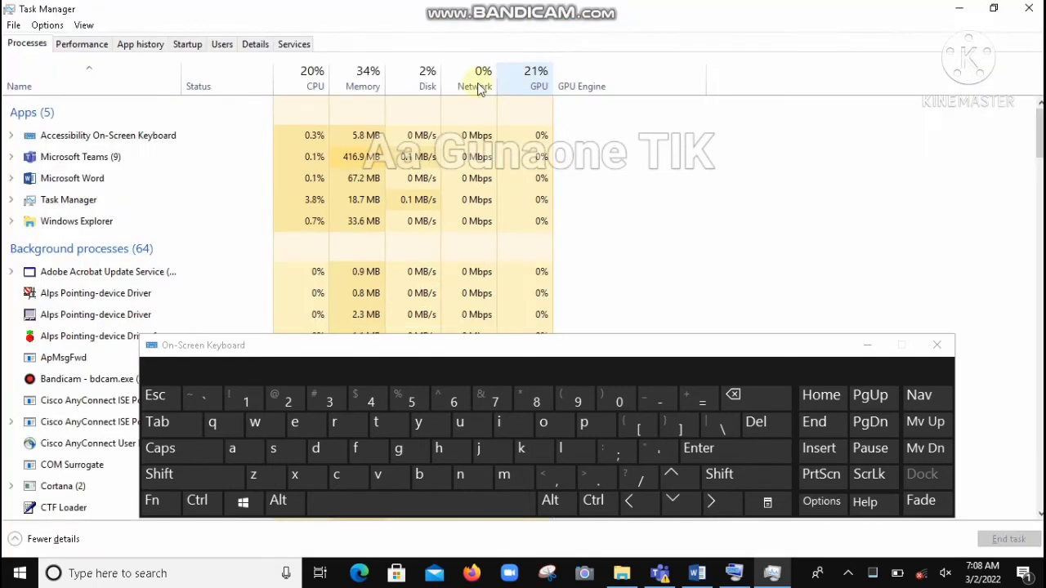
{"action": "left_click_drag", "start_coordinate": [569, 350], "coordinate": [583, 396]}
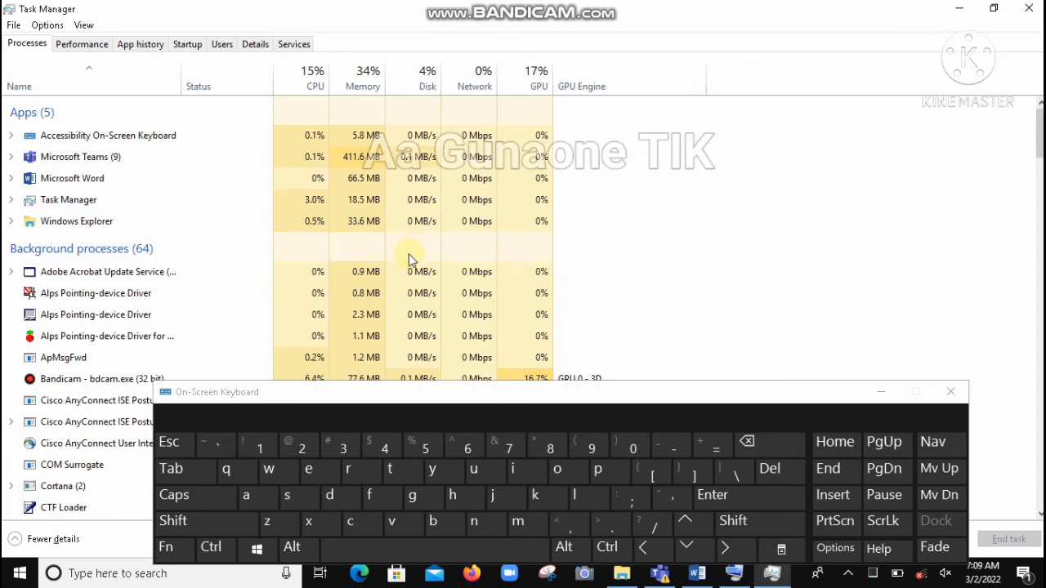
{"action": "left_click", "coordinate": [1028, 8]}
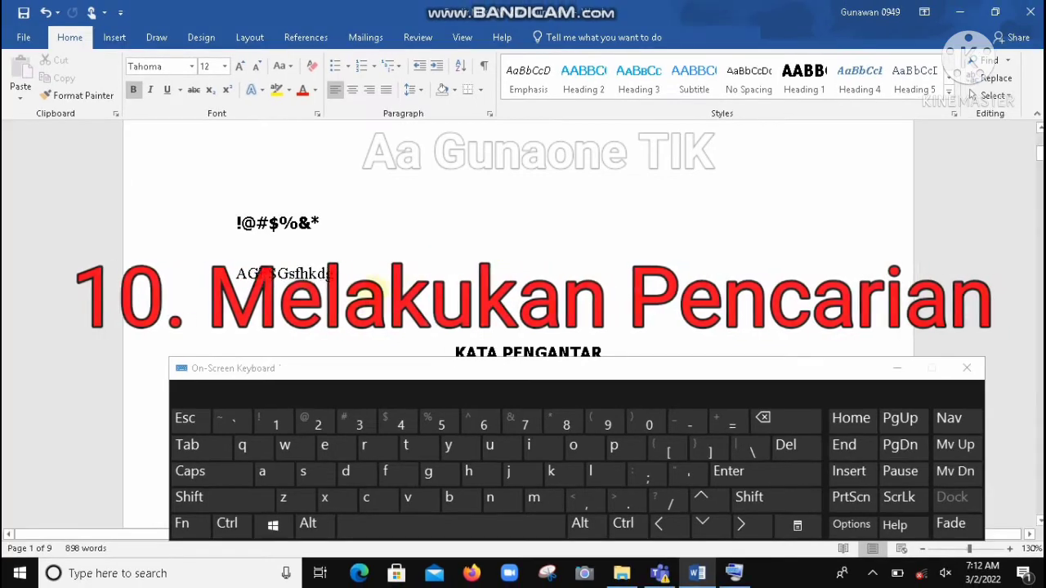
Open a new File Explorer window and activate its search box.
{"action": "left_click", "coordinate": [278, 530]}
{"action": "left_click", "coordinate": [327, 446]}
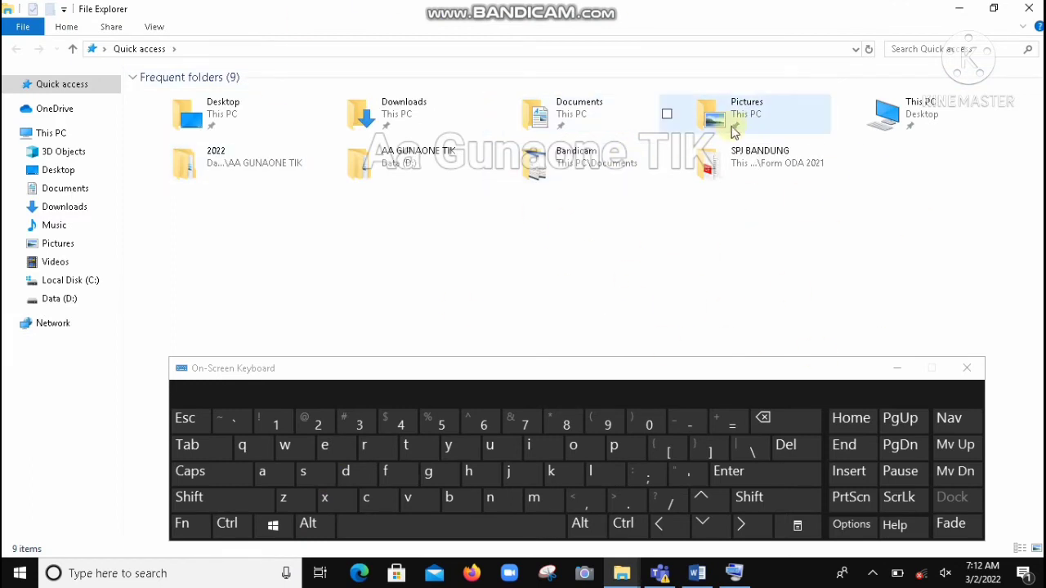
{"action": "key", "text": "ctrl+f"}
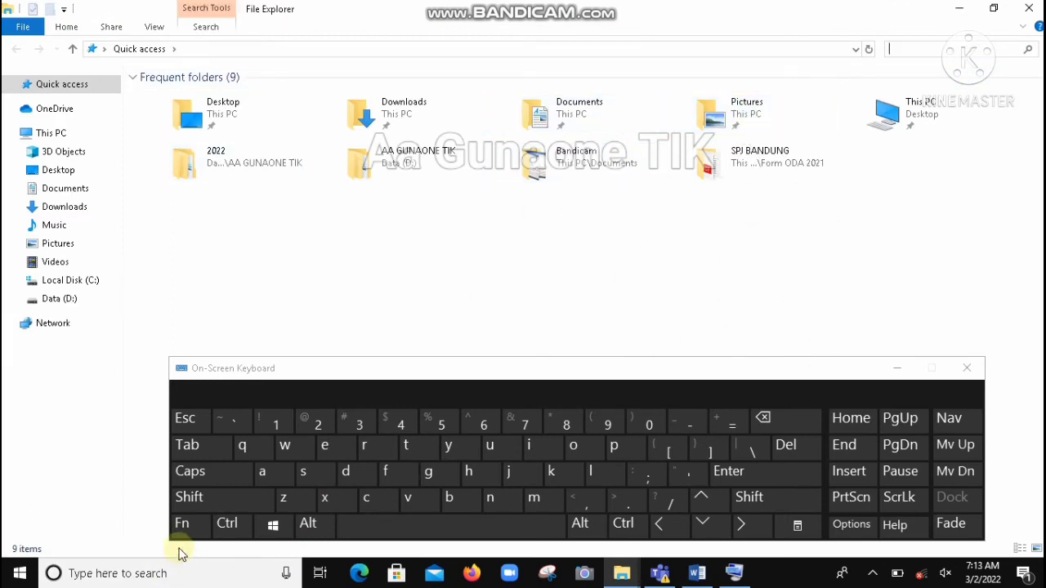
{"action": "left_click", "coordinate": [211, 504]}
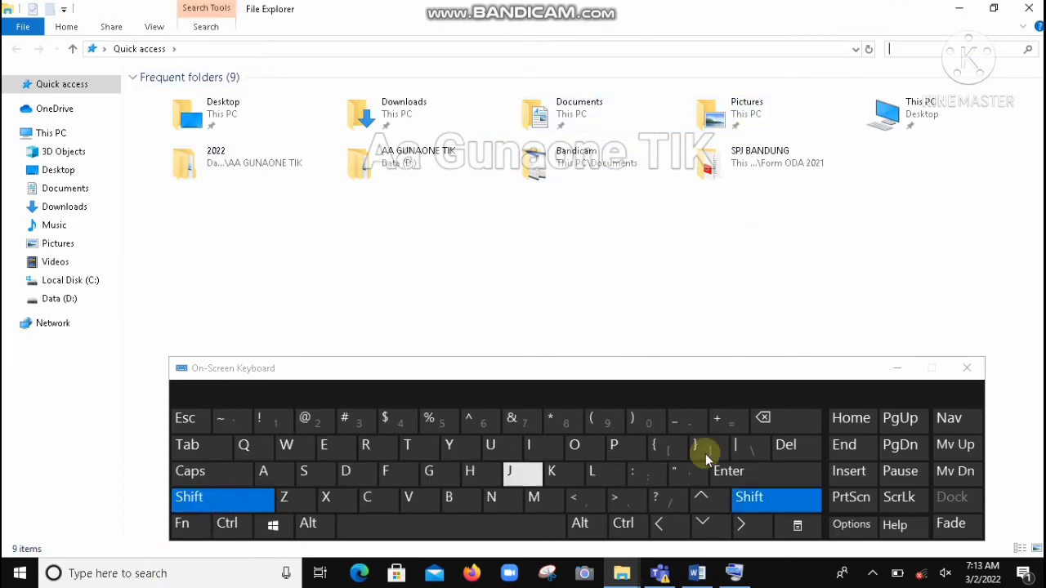
{"action": "left_click", "coordinate": [385, 515]}
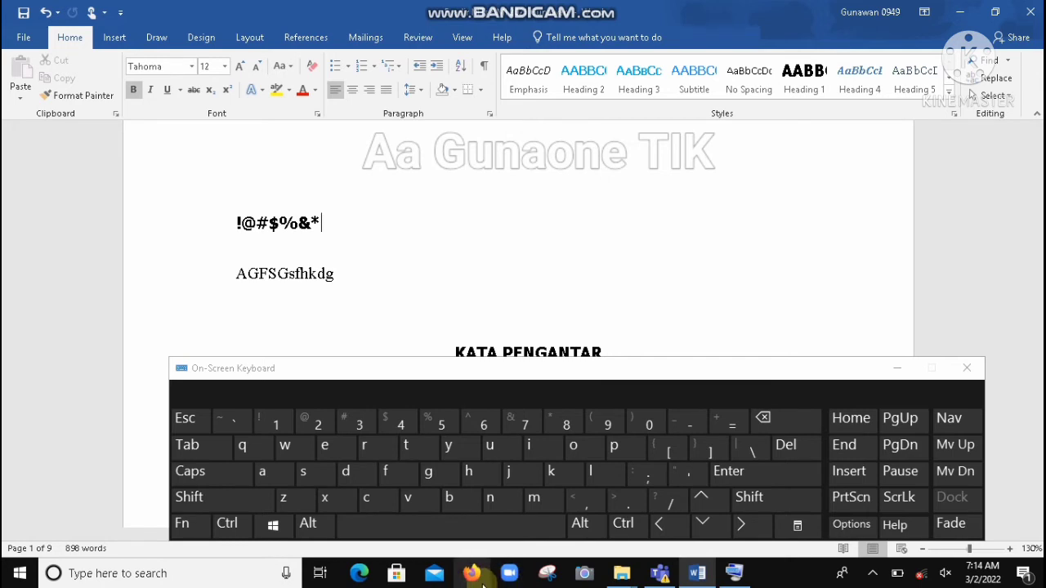
Minimize the Word document, then open YouTube in Google Chrome and close its tab.
{"action": "left_click", "coordinate": [960, 12]}
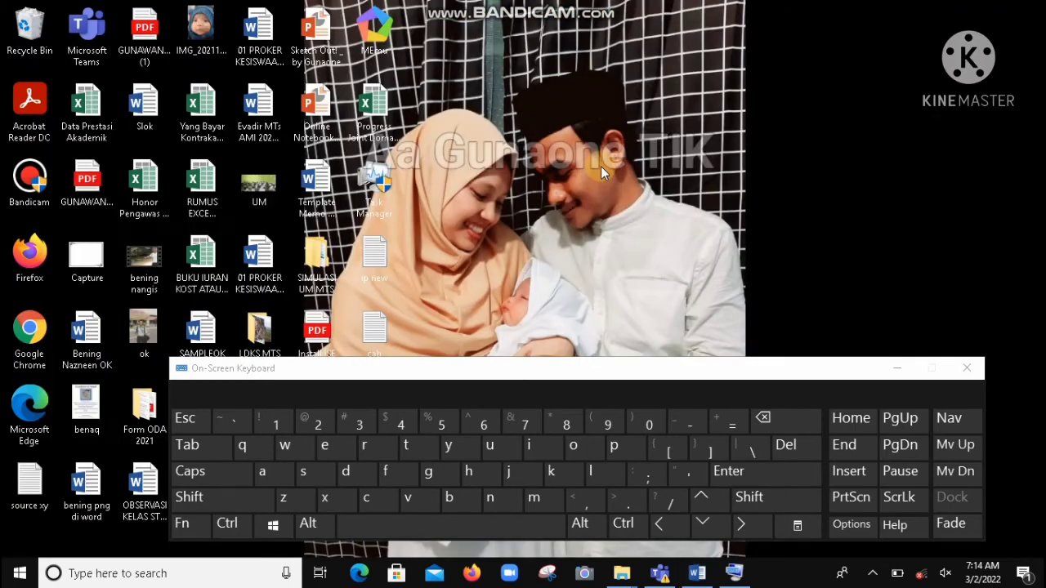
{"action": "left_click", "coordinate": [29, 335]}
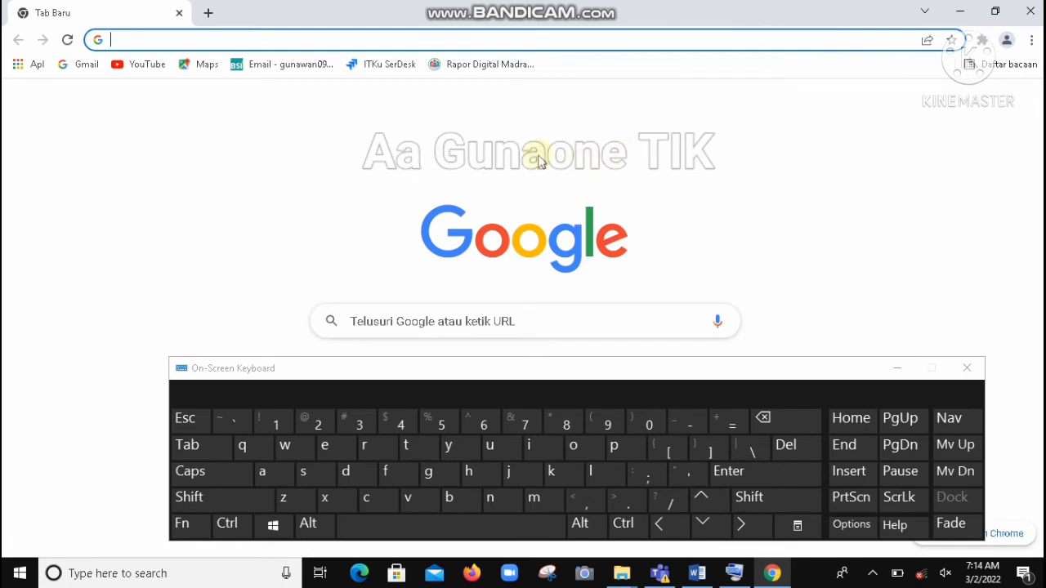
{"action": "left_click", "coordinate": [147, 65]}
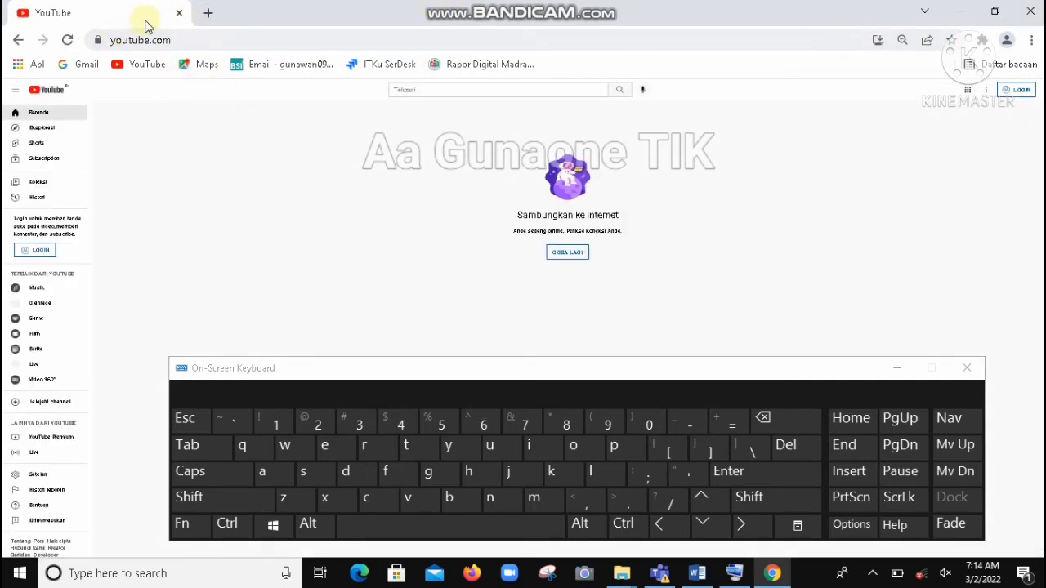
{"action": "left_click", "coordinate": [178, 18]}
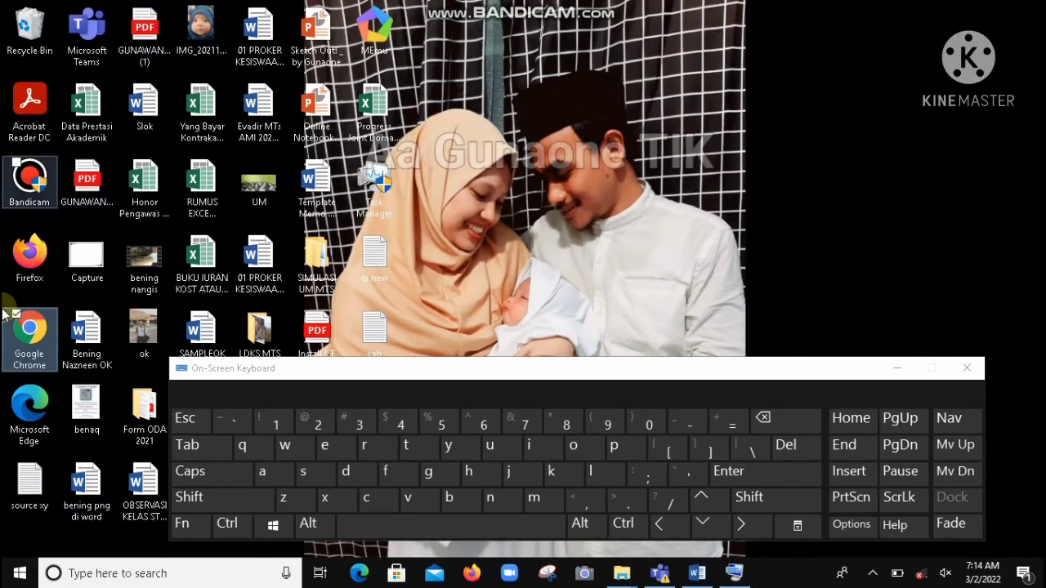
Relaunch Google Chrome and restore the closed YouTube tab.
{"action": "double_click", "coordinate": [34, 345]}
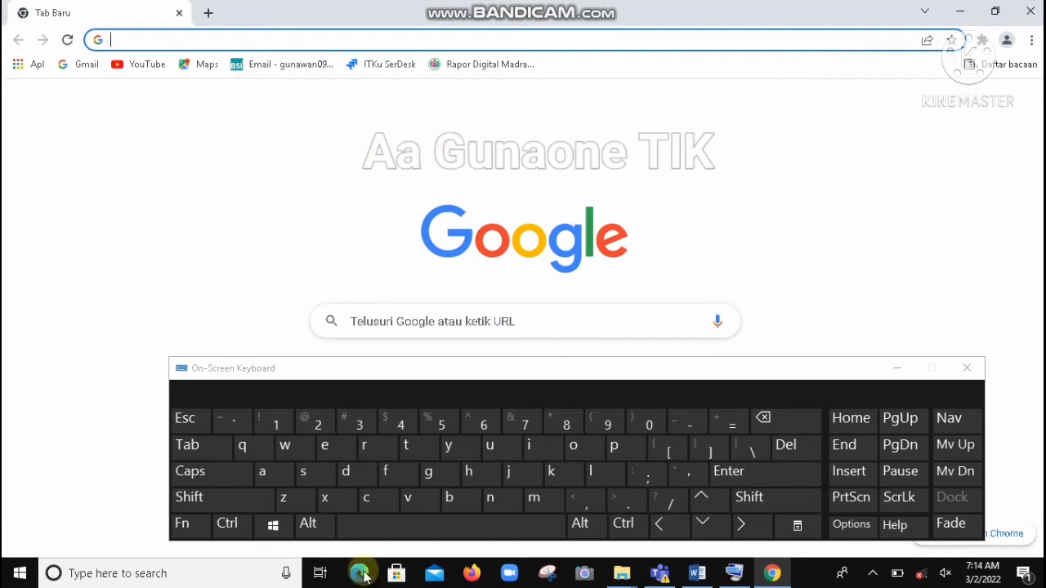
{"action": "left_click", "coordinate": [233, 523]}
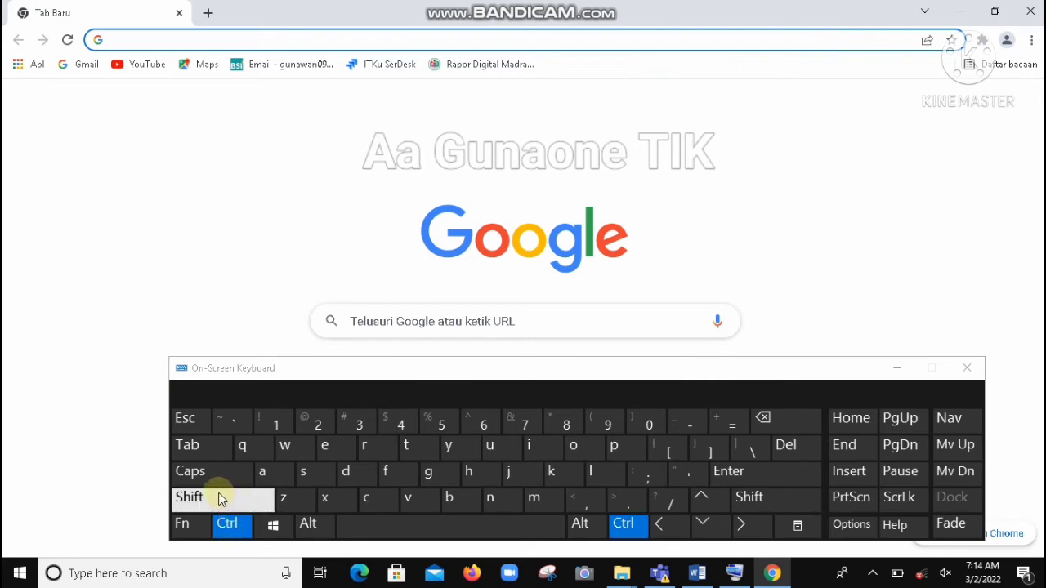
{"action": "left_click", "coordinate": [218, 497]}
{"action": "left_click", "coordinate": [408, 446]}
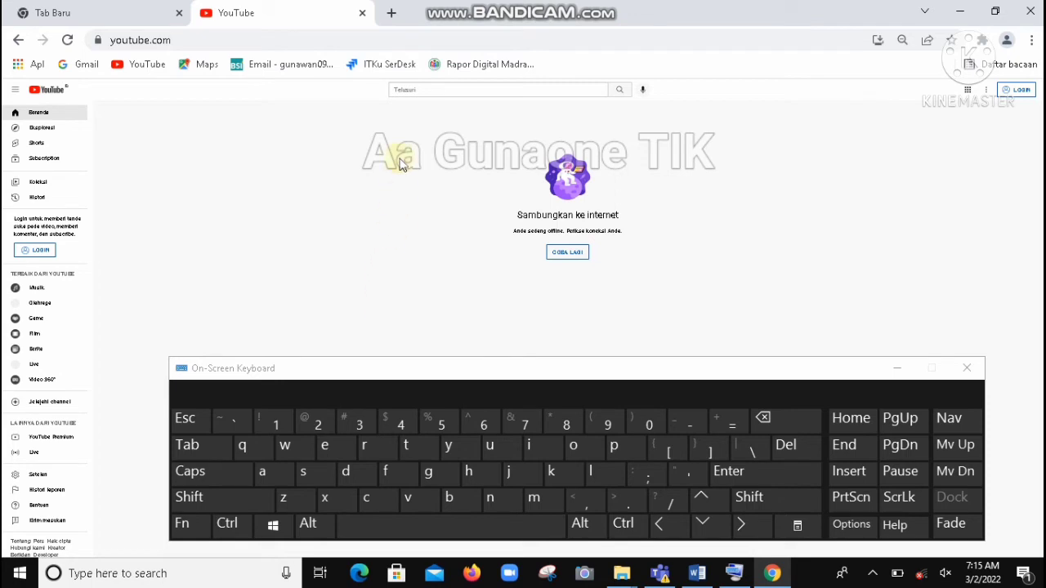
Close the YouTube tab and restore it, finishing by closing the Chrome window.
{"action": "left_click", "coordinate": [363, 13]}
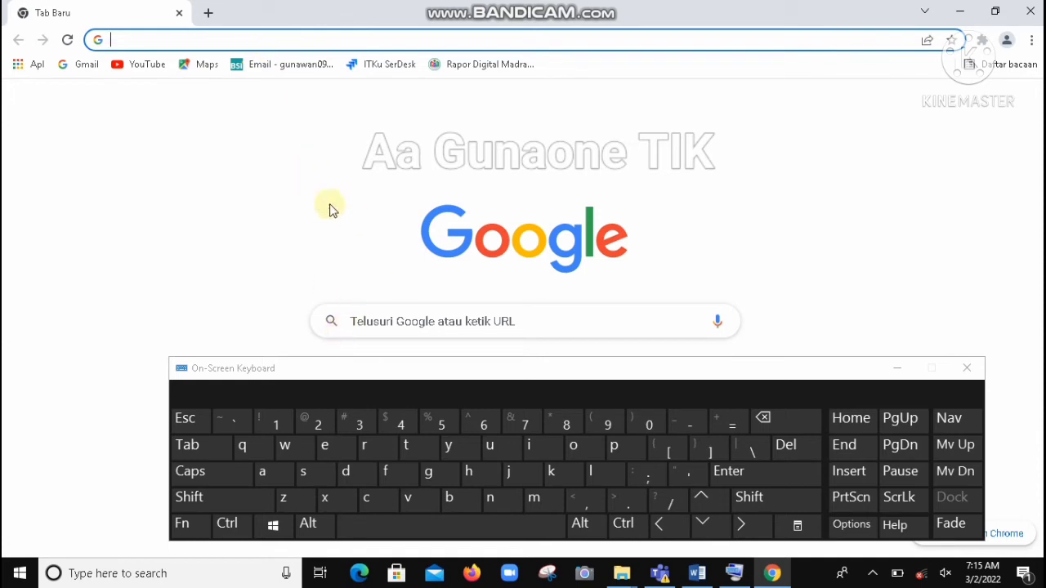
{"action": "left_click", "coordinate": [219, 497]}
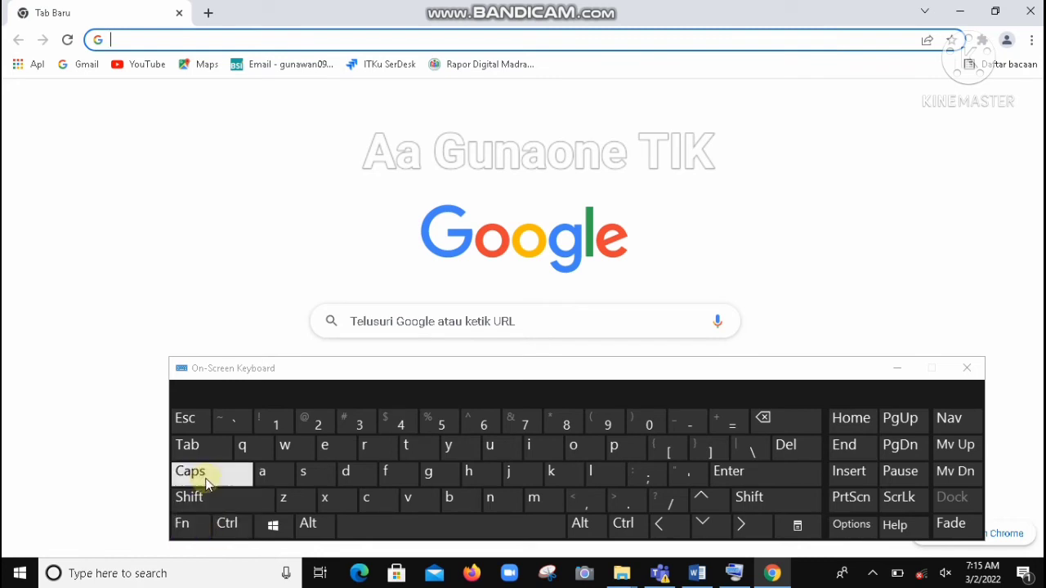
{"action": "left_click", "coordinate": [228, 530]}
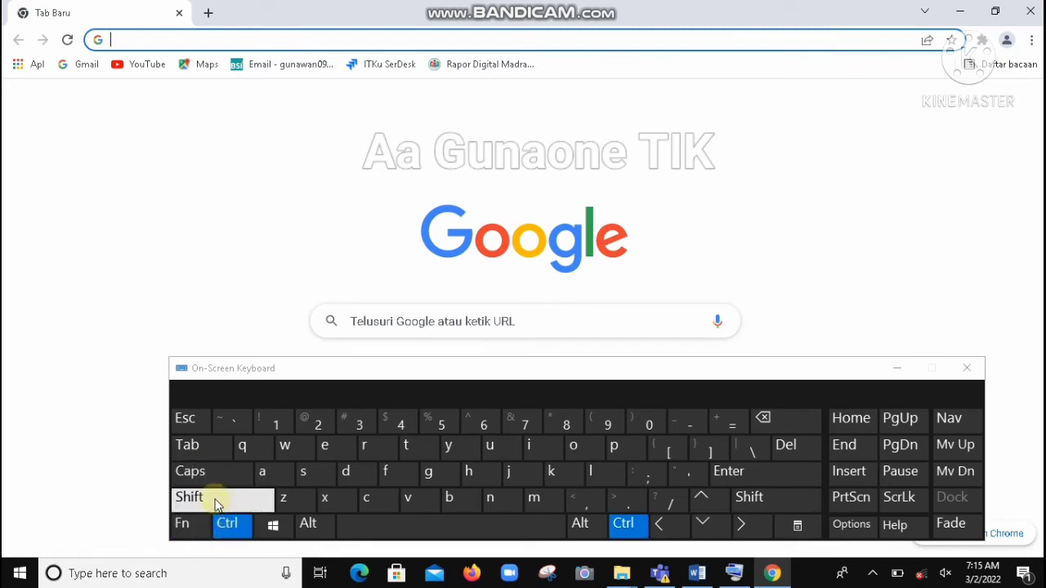
{"action": "left_click", "coordinate": [217, 500]}
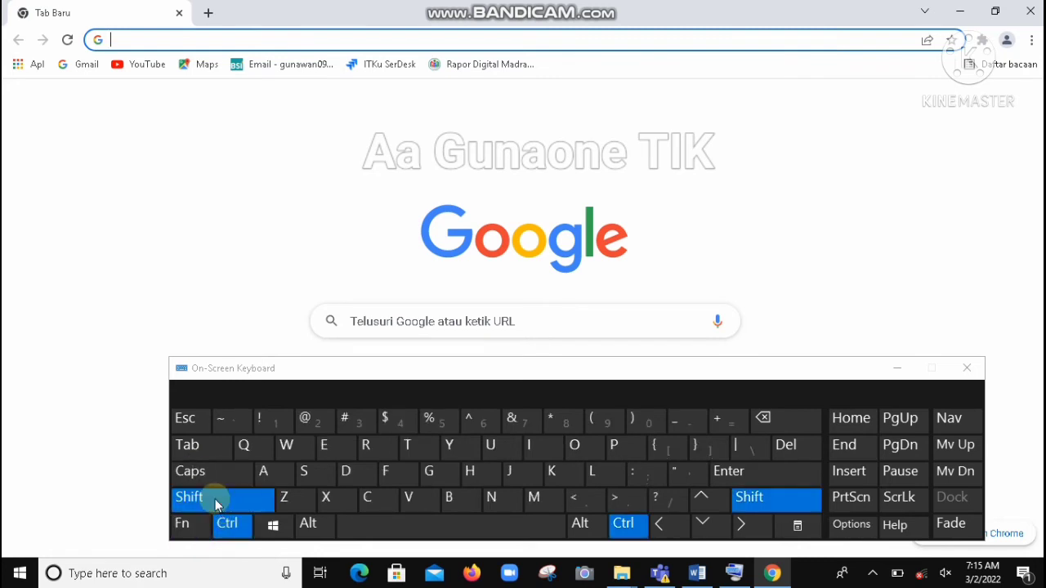
{"action": "left_click", "coordinate": [414, 452]}
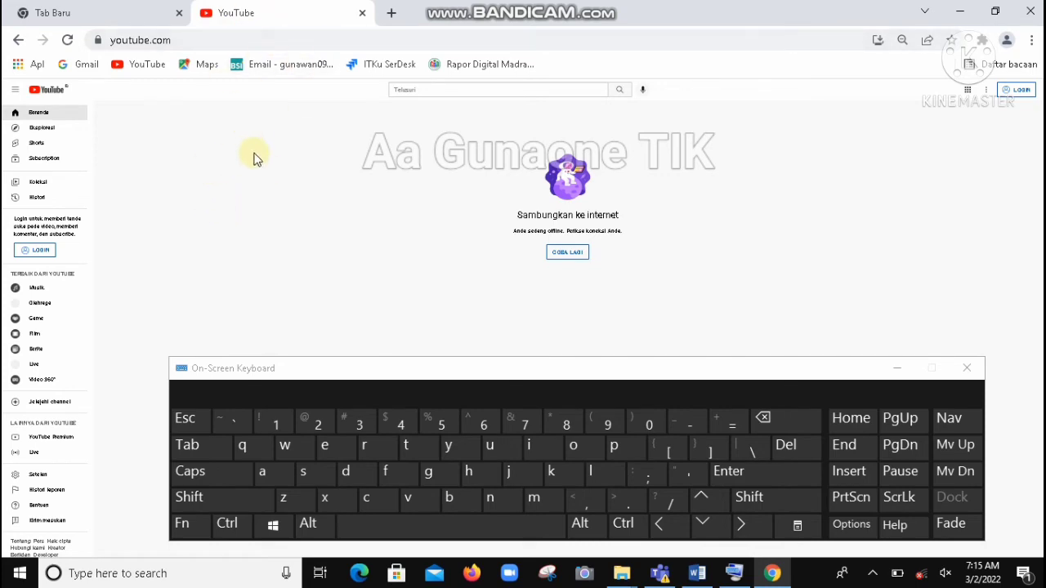
{"action": "left_click", "coordinate": [1031, 23]}
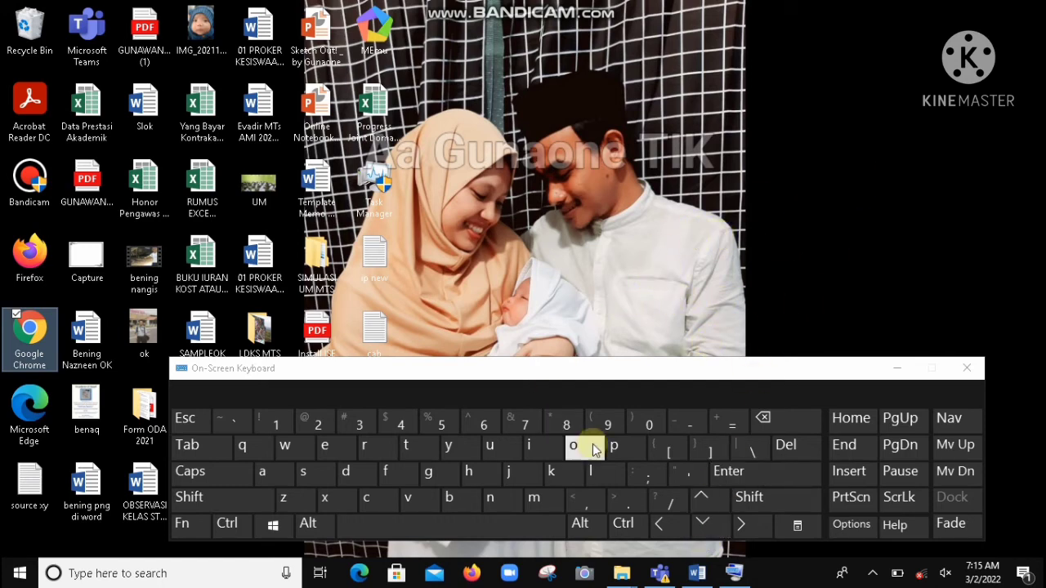
Minimize the Word document, relaunch Google Chrome and open three additional blank tabs.
{"action": "left_click", "coordinate": [696, 573]}
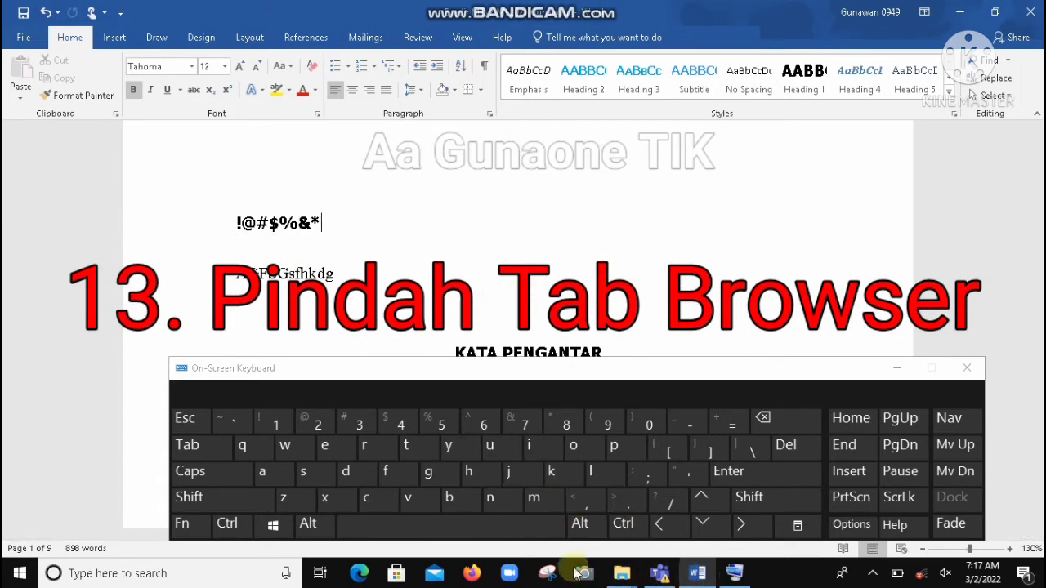
{"action": "left_click", "coordinate": [960, 11]}
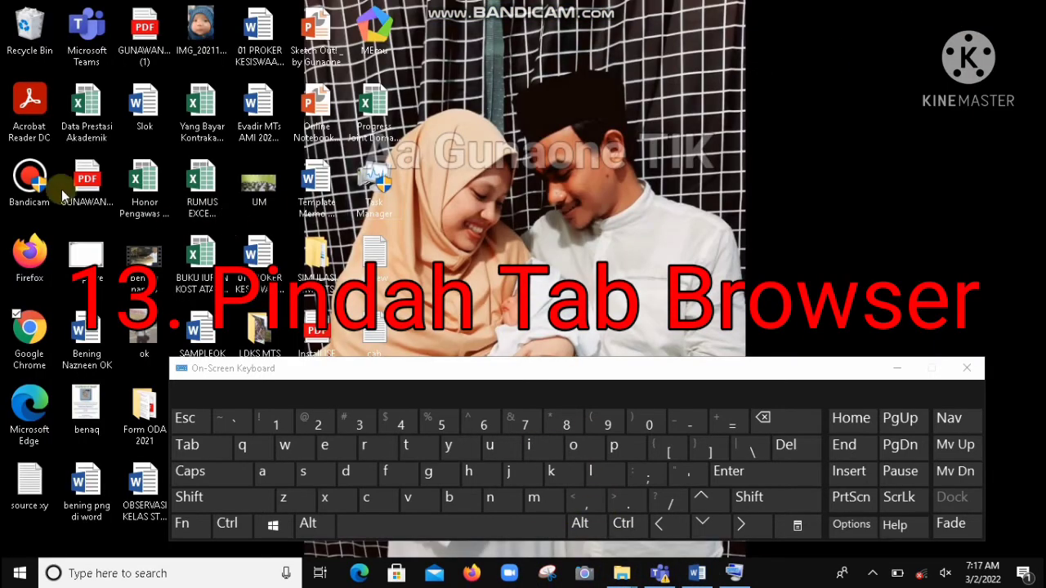
{"action": "double_click", "coordinate": [23, 340]}
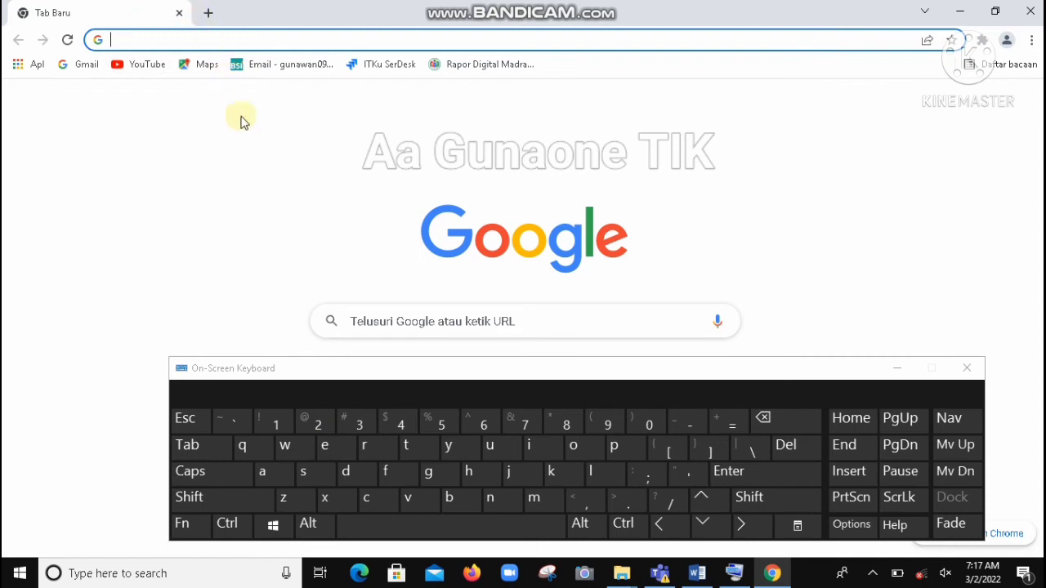
{"action": "left_click", "coordinate": [207, 13]}
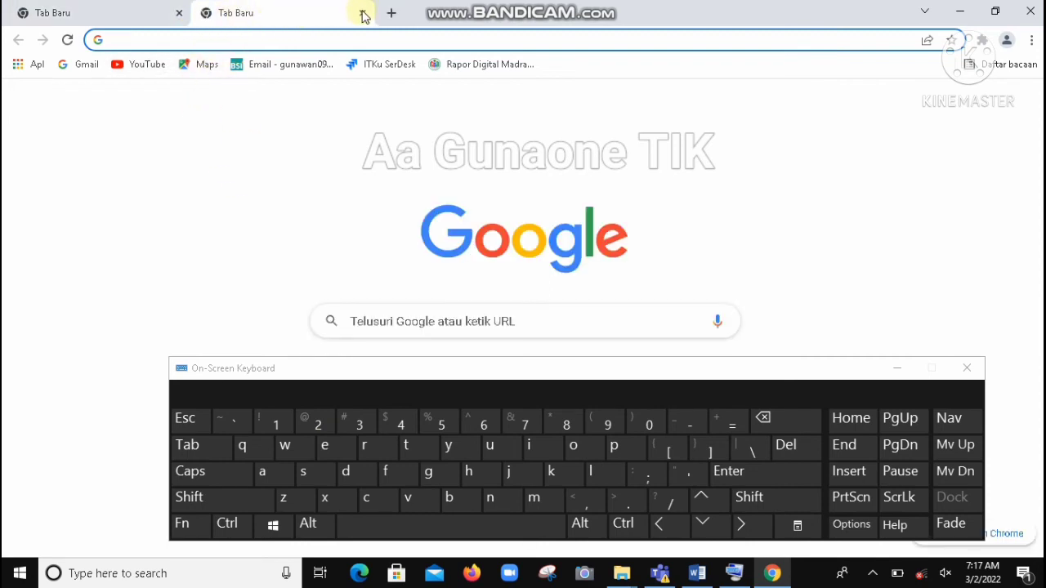
{"action": "left_click", "coordinate": [393, 15]}
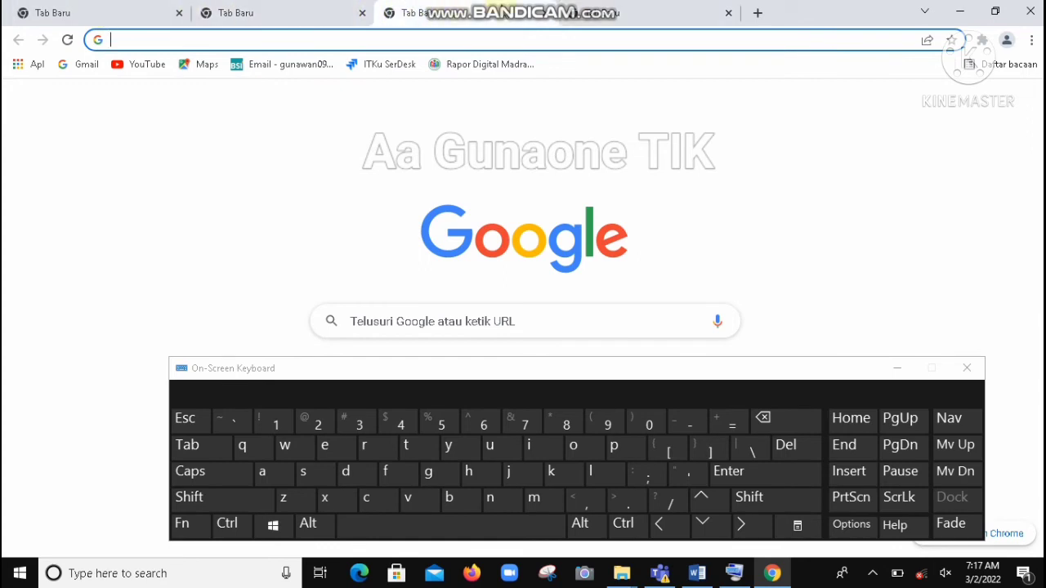
Starting from the first browser tab, cycle backward twice through the open tabs to reach the third one.
{"action": "left_click", "coordinate": [112, 12]}
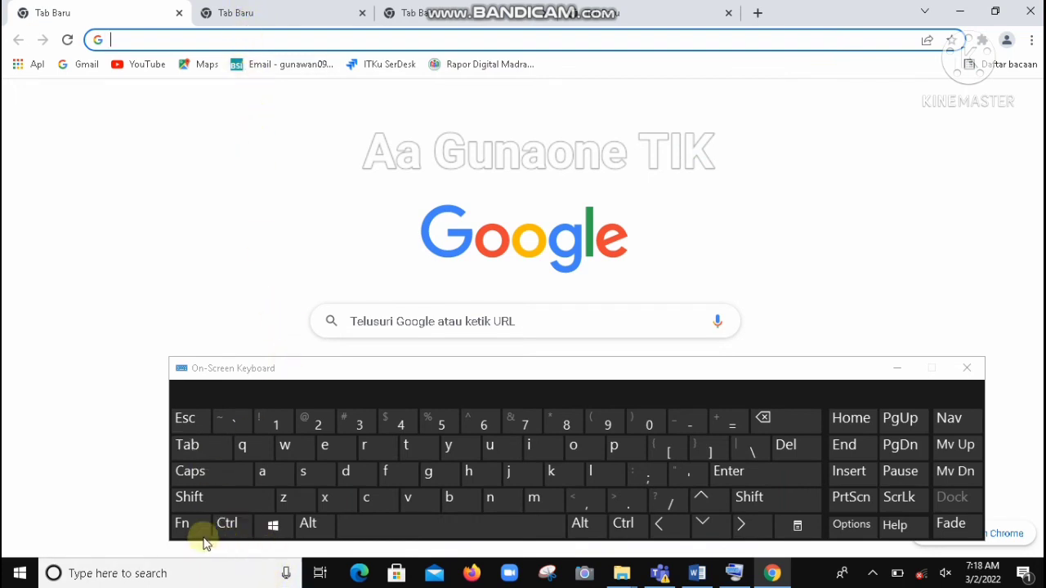
{"action": "left_click", "coordinate": [230, 525]}
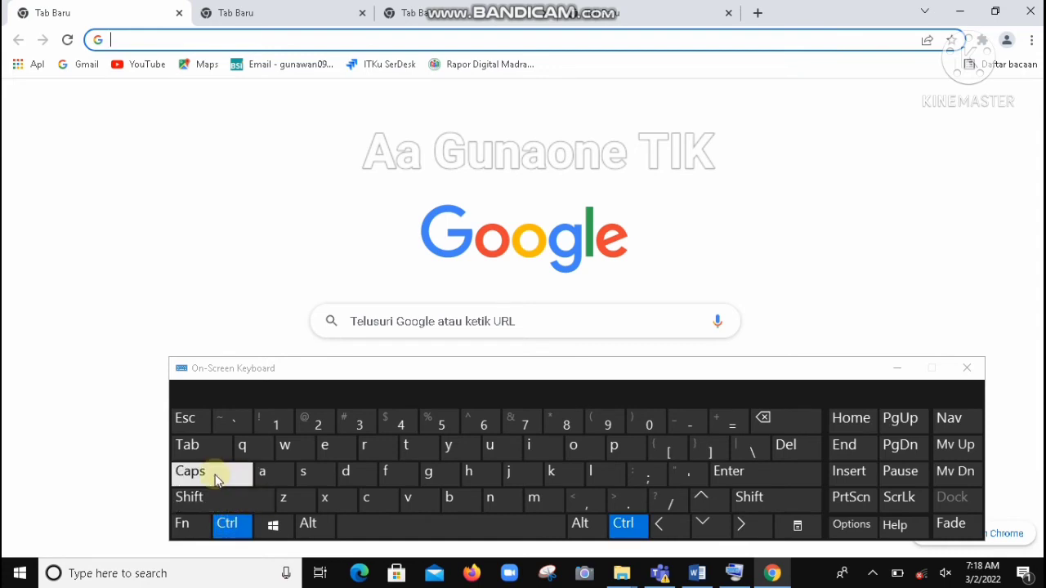
{"action": "left_click", "coordinate": [218, 504]}
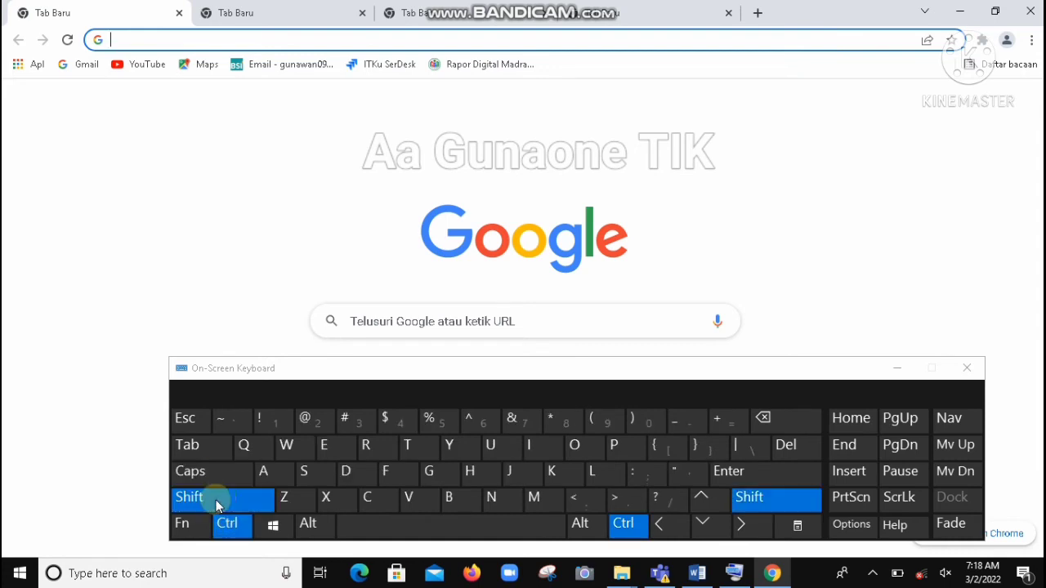
{"action": "left_click", "coordinate": [205, 445]}
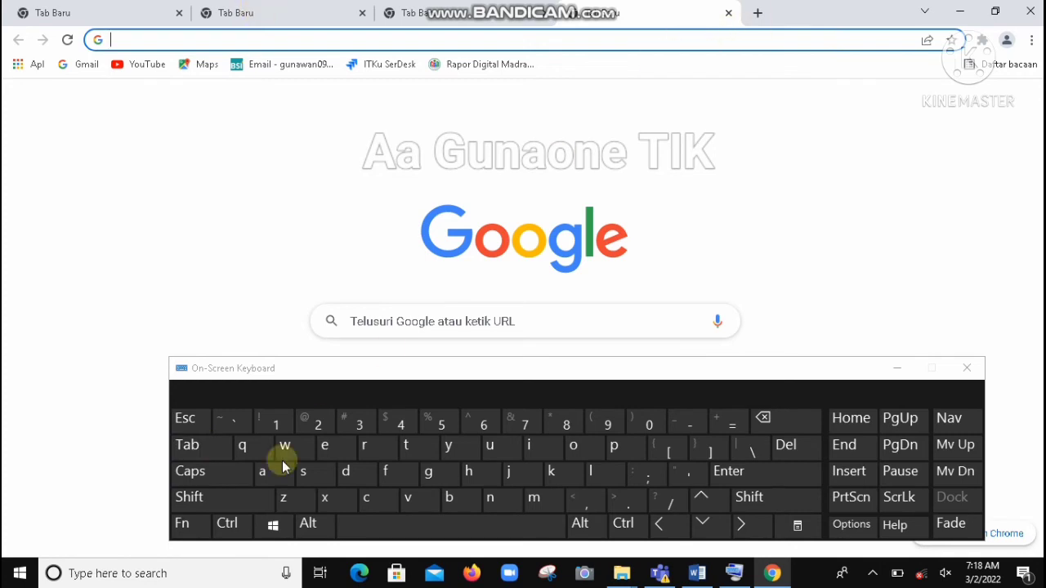
{"action": "left_click", "coordinate": [227, 523]}
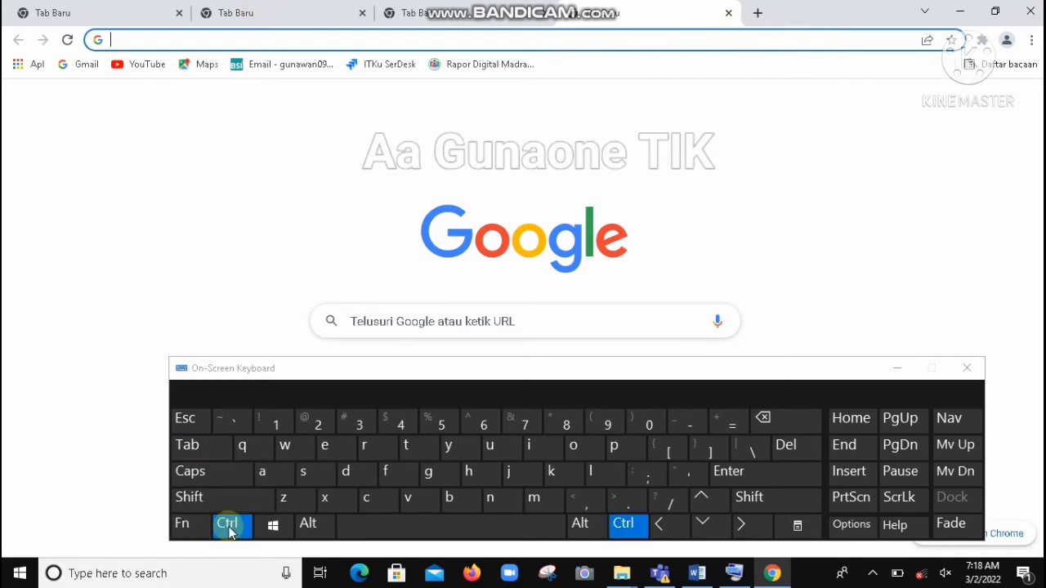
{"action": "left_click", "coordinate": [205, 502]}
{"action": "left_click", "coordinate": [189, 445]}
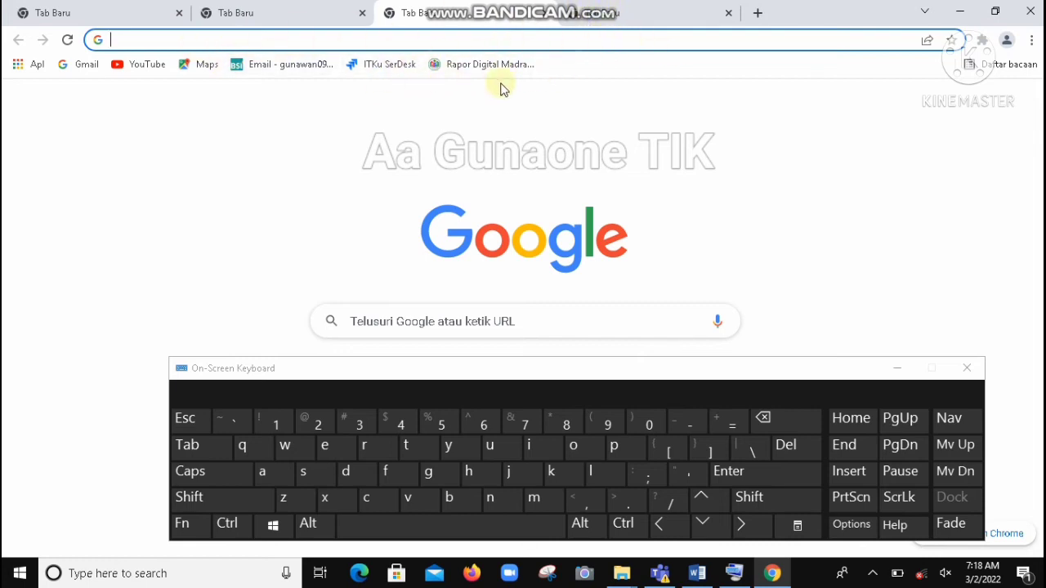
Minimize Chrome and call up the Sticky Keys activation prompt on the desktop.
{"action": "left_click", "coordinate": [959, 10]}
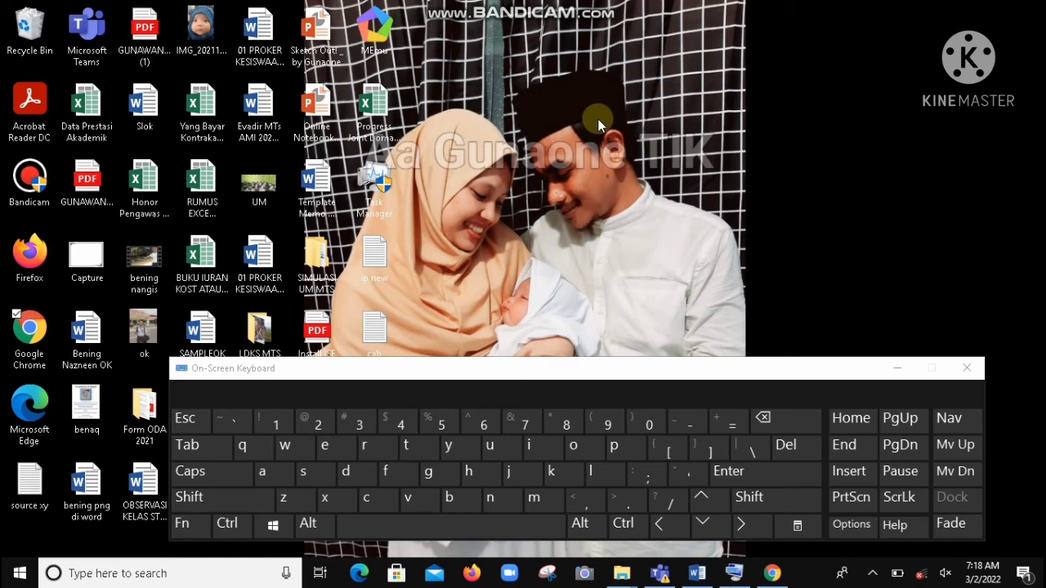
{"action": "left_click", "coordinate": [240, 507]}
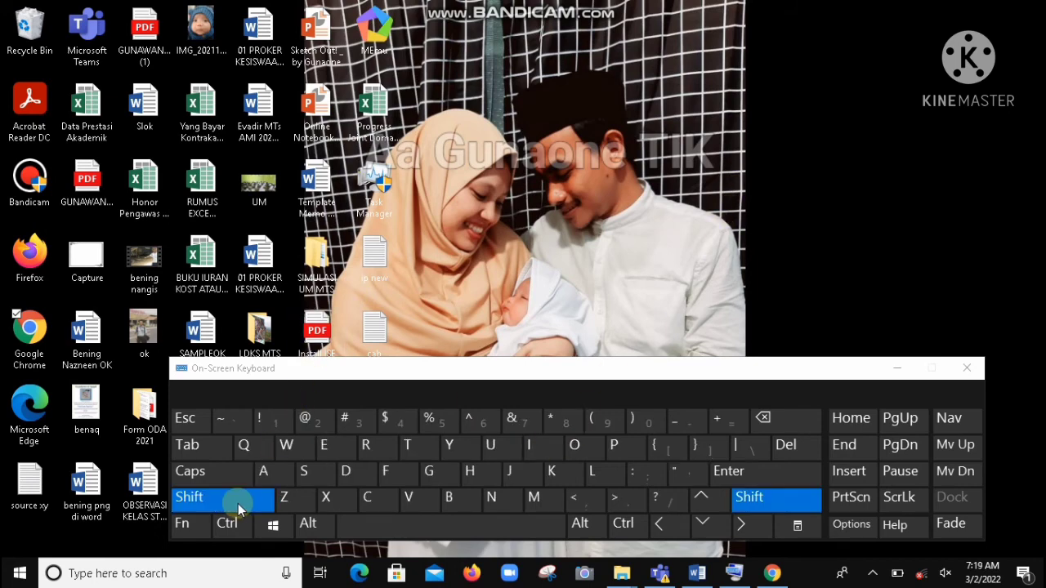
{"action": "left_click", "coordinate": [234, 503]}
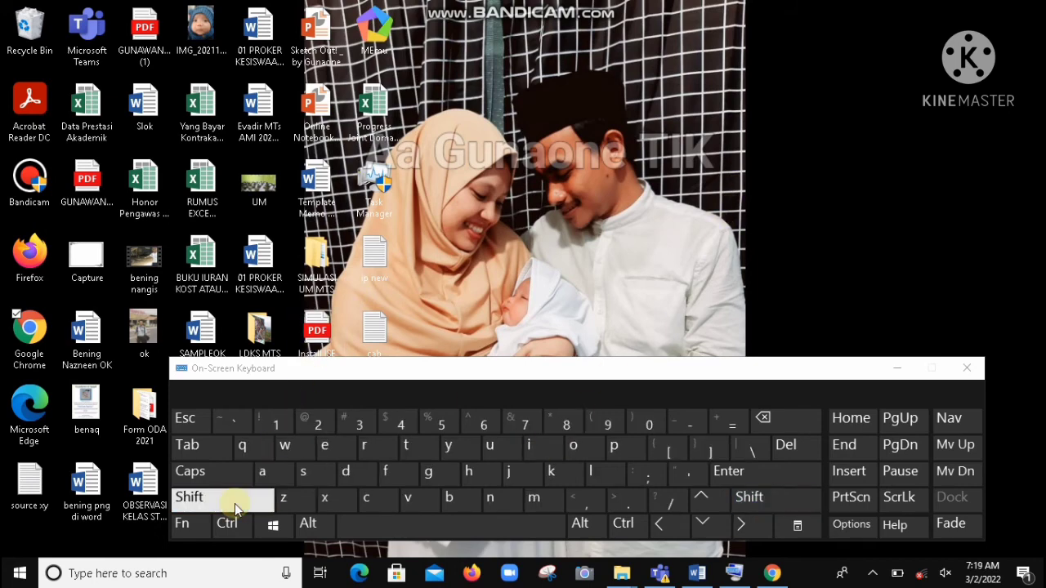
{"action": "left_click", "coordinate": [235, 504]}
{"action": "left_click", "coordinate": [236, 501]}
{"action": "left_click", "coordinate": [237, 502]}
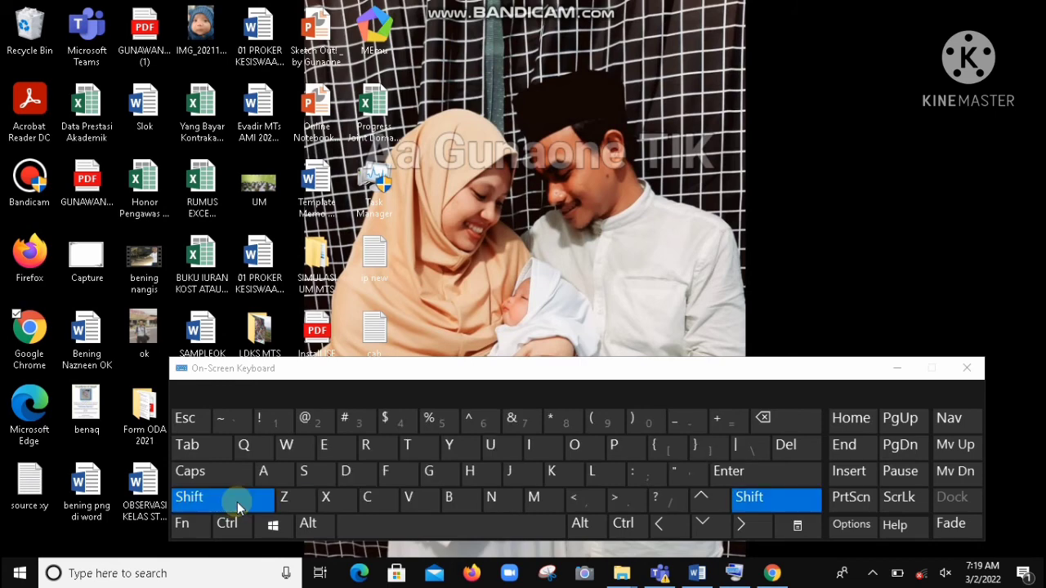
{"action": "left_click", "coordinate": [236, 507]}
{"action": "left_click", "coordinate": [236, 507]}
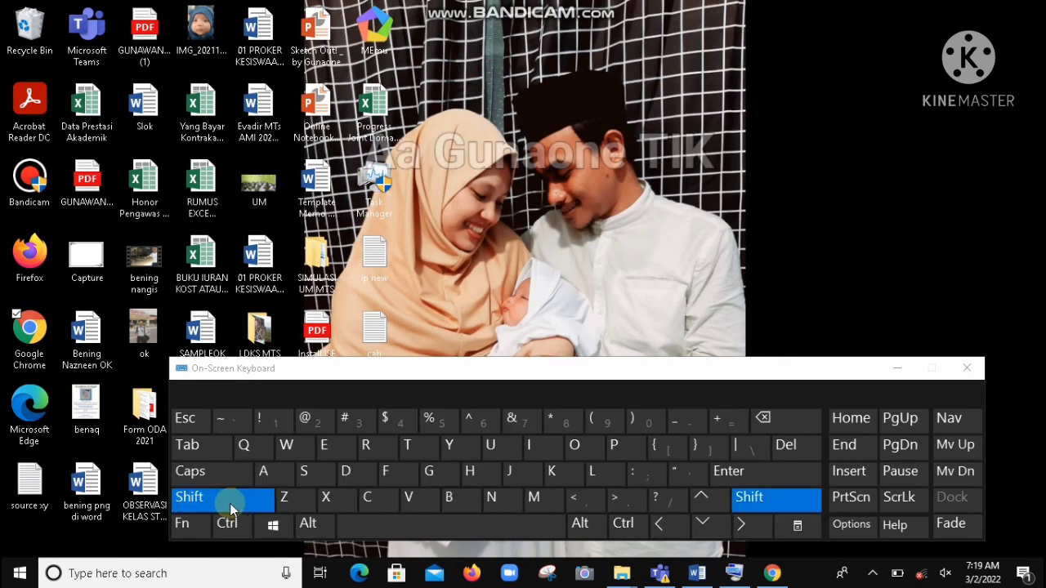
{"action": "left_click", "coordinate": [231, 508]}
{"action": "left_click", "coordinate": [231, 508]}
{"action": "left_click", "coordinate": [232, 509]}
{"action": "left_click", "coordinate": [231, 508]}
{"action": "left_click", "coordinate": [231, 508]}
{"action": "left_click", "coordinate": [229, 508]}
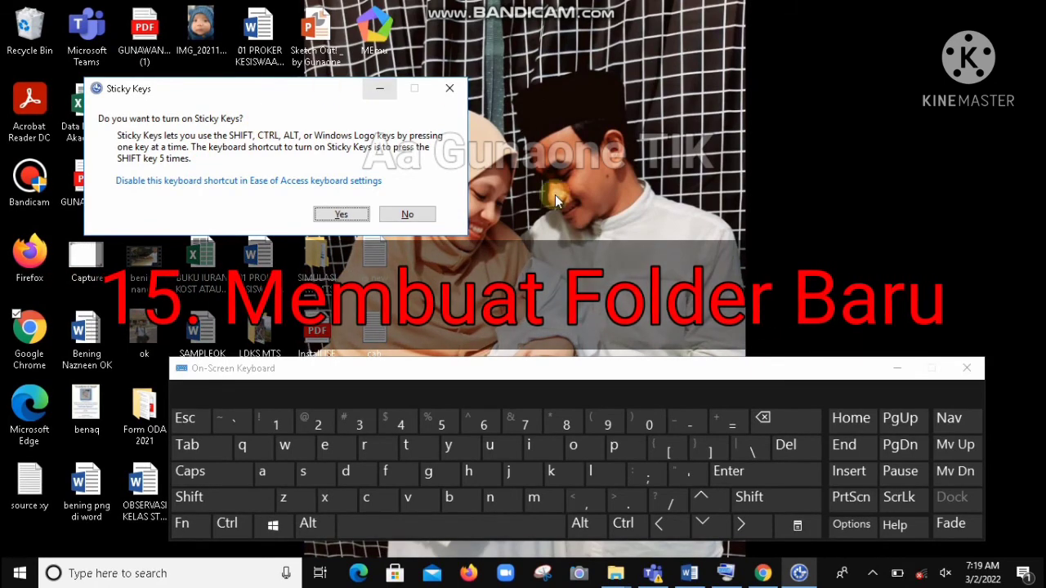
Open a new File Explorer window and decline turning on Sticky Keys.
{"action": "left_click", "coordinate": [273, 527]}
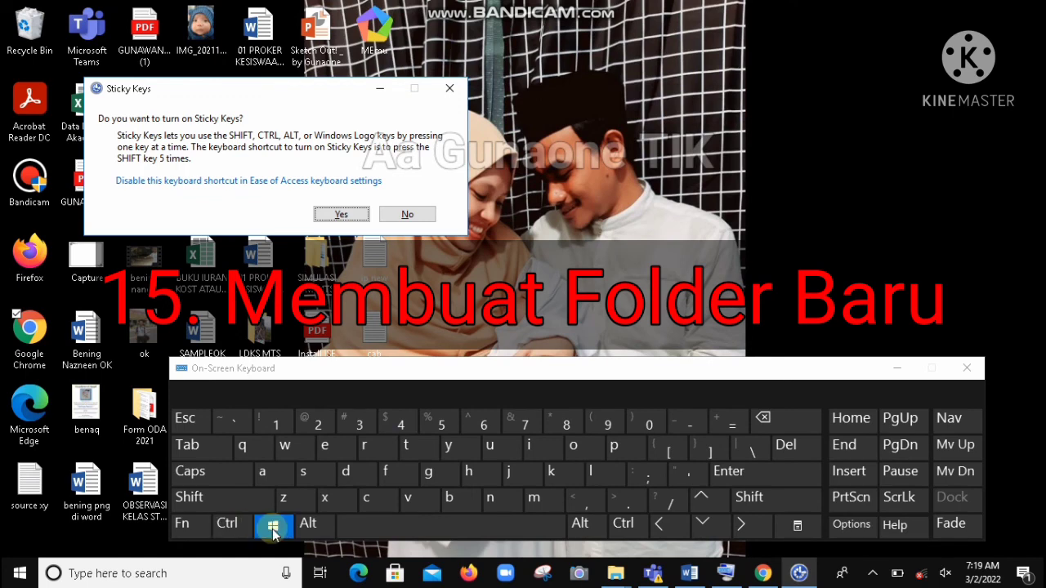
{"action": "left_click", "coordinate": [327, 445]}
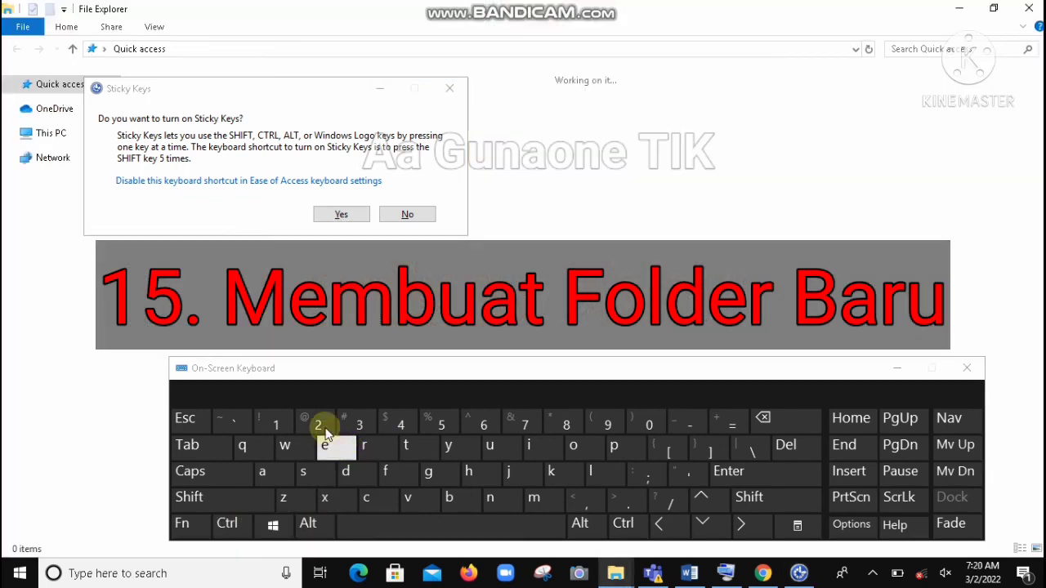
{"action": "left_click", "coordinate": [407, 214]}
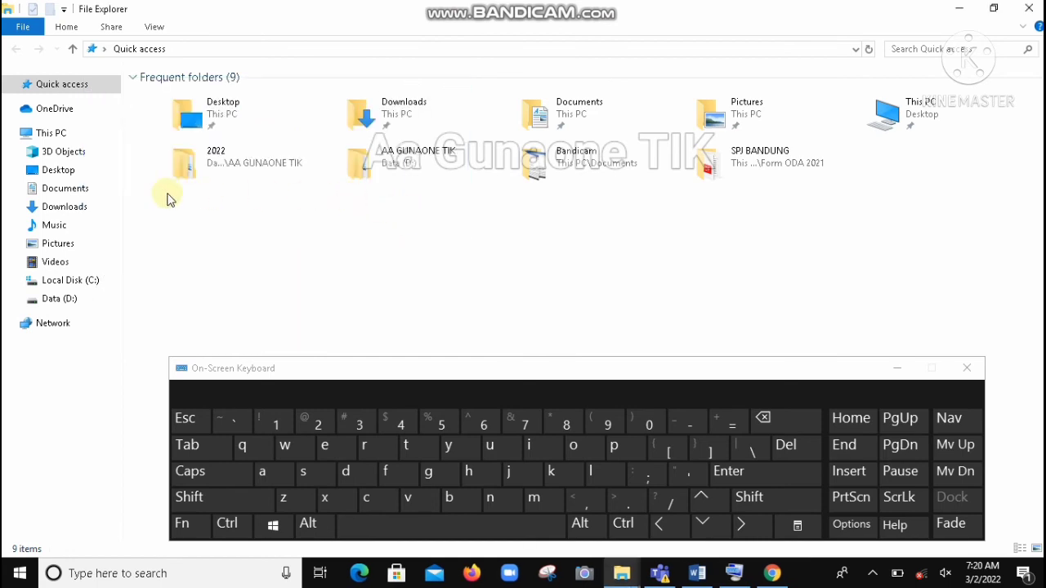
Create a new folder in the Data (D:) drive.
{"action": "left_click", "coordinate": [66, 298]}
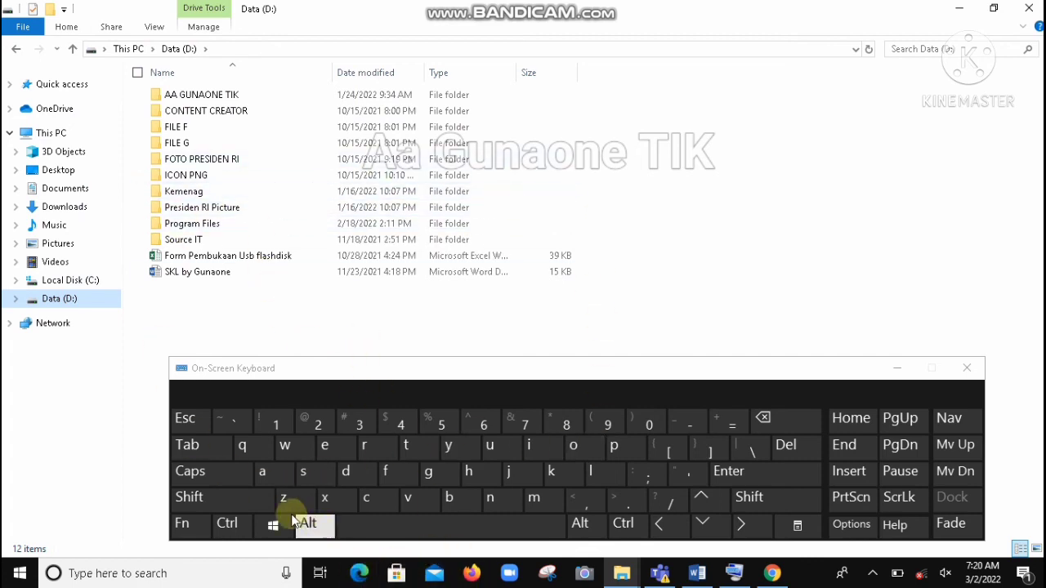
{"action": "left_click", "coordinate": [235, 524]}
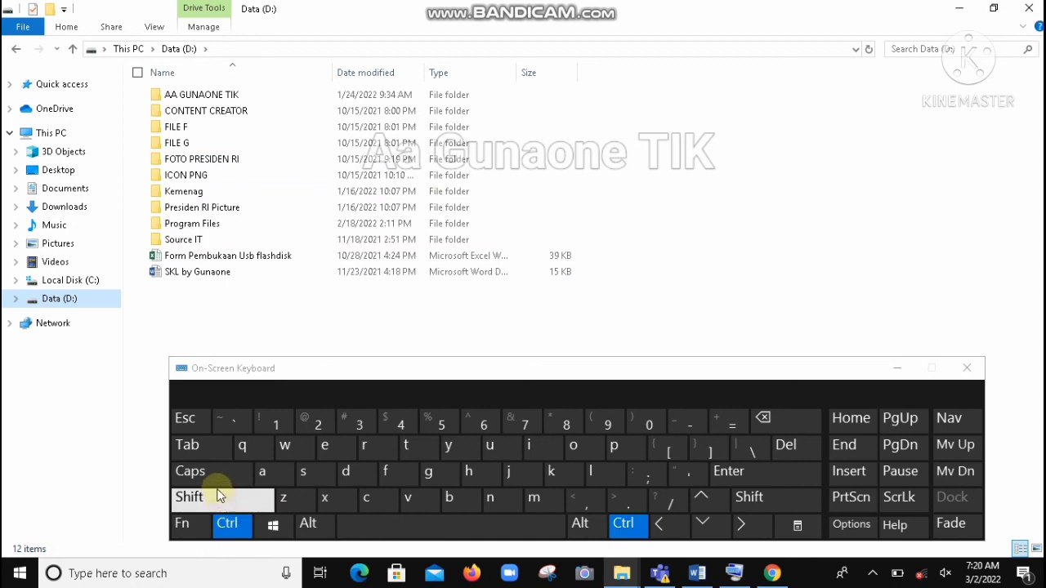
{"action": "left_click", "coordinate": [219, 498]}
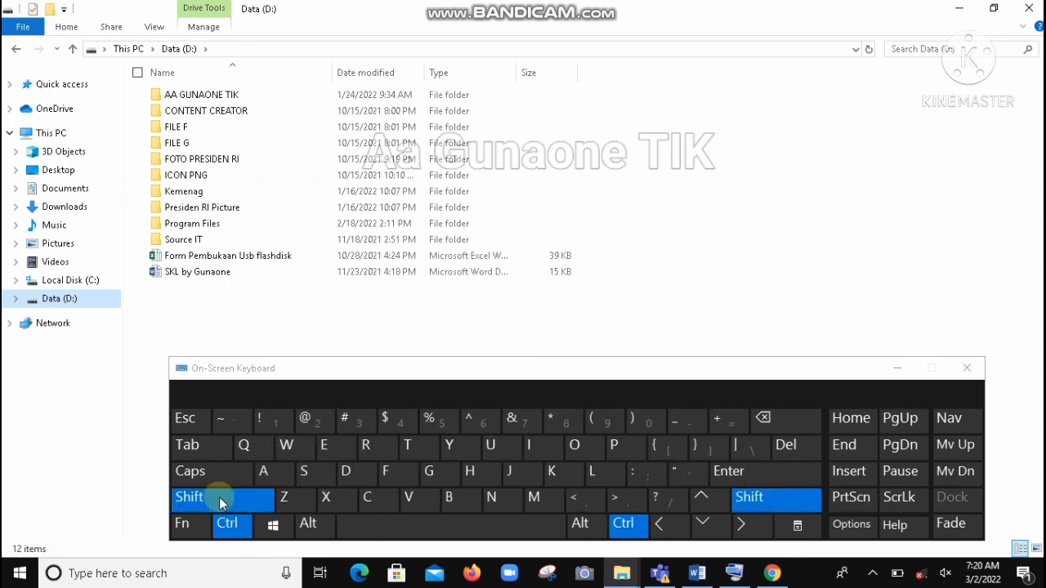
{"action": "left_click", "coordinate": [491, 500]}
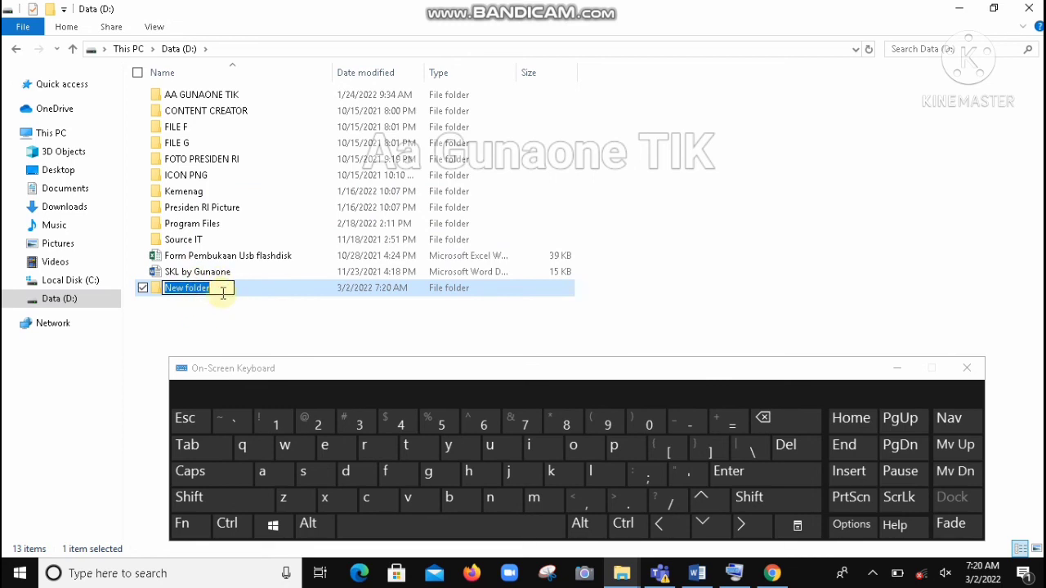
{"action": "type", "text": "data"}
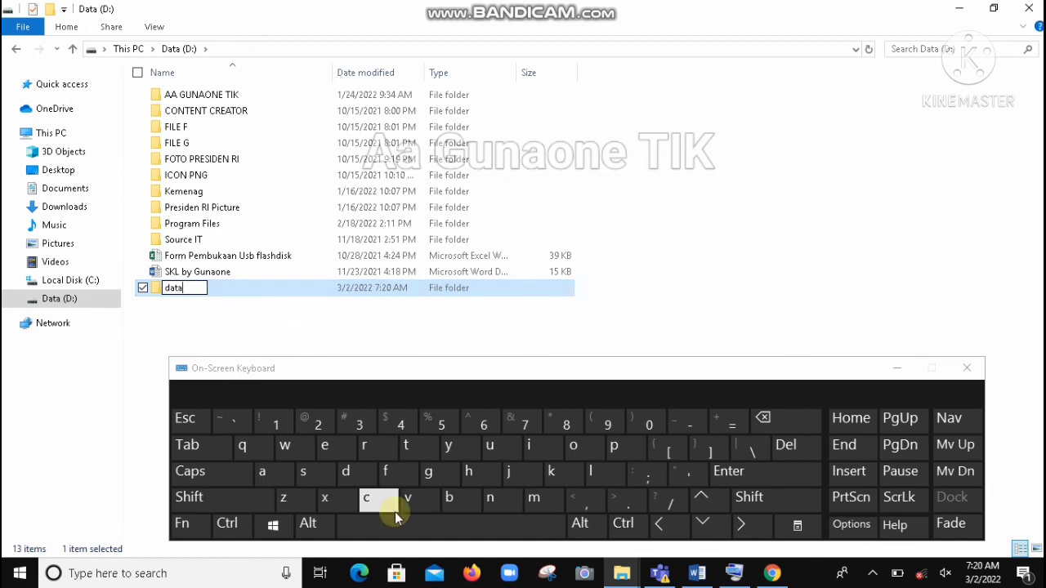
{"action": "left_click", "coordinate": [762, 417]}
{"action": "left_click", "coordinate": [763, 418]}
{"action": "left_click", "coordinate": [762, 418]}
{"action": "left_click", "coordinate": [762, 417]}
Turn on Caps Lock, name the new folder DATA BARU in the Data (D:) drive, and deselect it.
{"action": "left_click", "coordinate": [191, 473]}
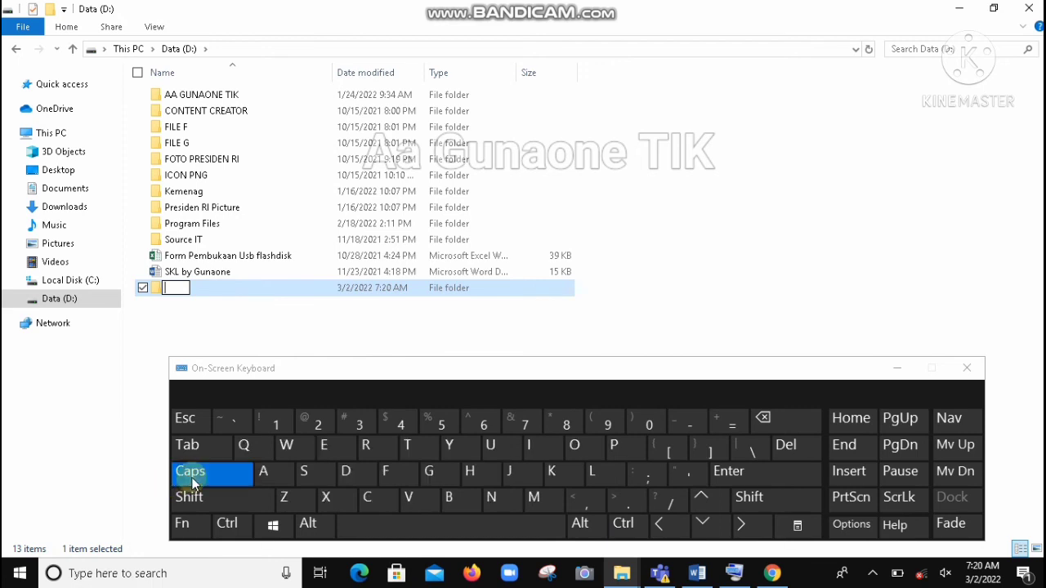
{"action": "left_click", "coordinate": [347, 472]}
{"action": "left_click", "coordinate": [269, 474]}
{"action": "left_click", "coordinate": [407, 444]}
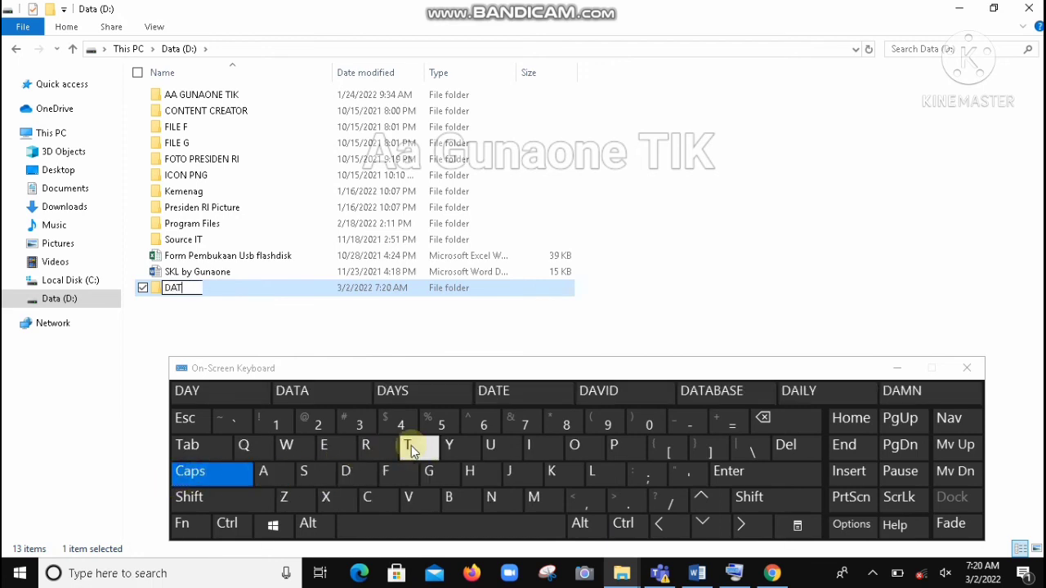
{"action": "left_click", "coordinate": [263, 471]}
{"action": "left_click", "coordinate": [411, 529]}
{"action": "left_click", "coordinate": [448, 500]}
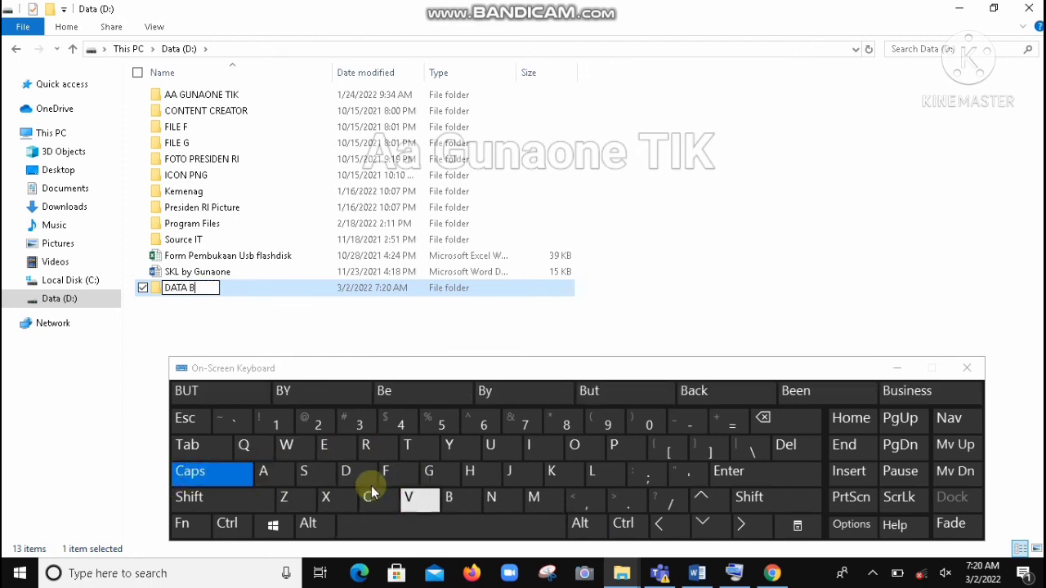
{"action": "left_click", "coordinate": [264, 472]}
{"action": "left_click", "coordinate": [382, 451]}
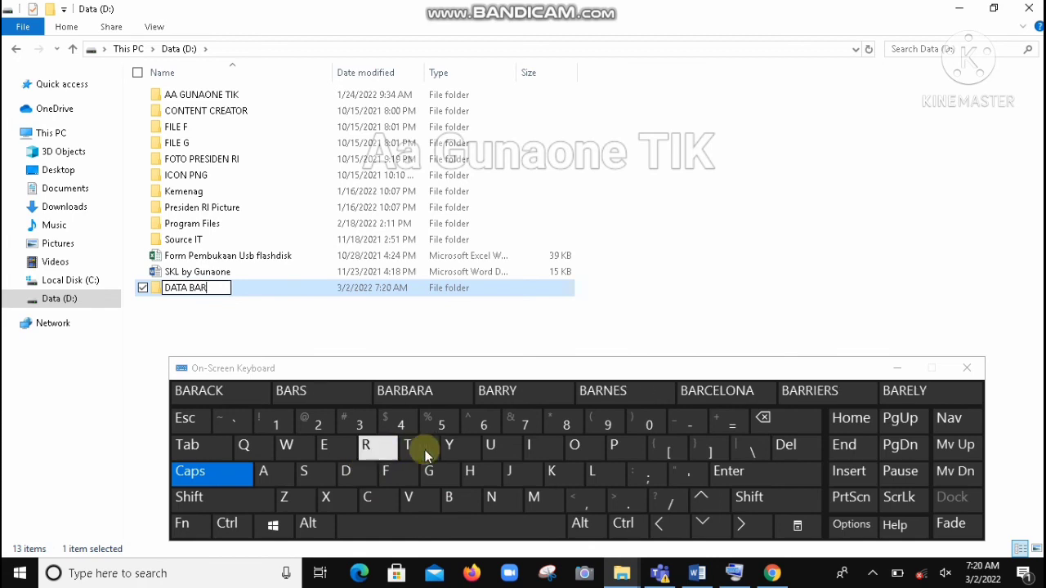
{"action": "left_click", "coordinate": [488, 447]}
{"action": "left_click", "coordinate": [762, 480]}
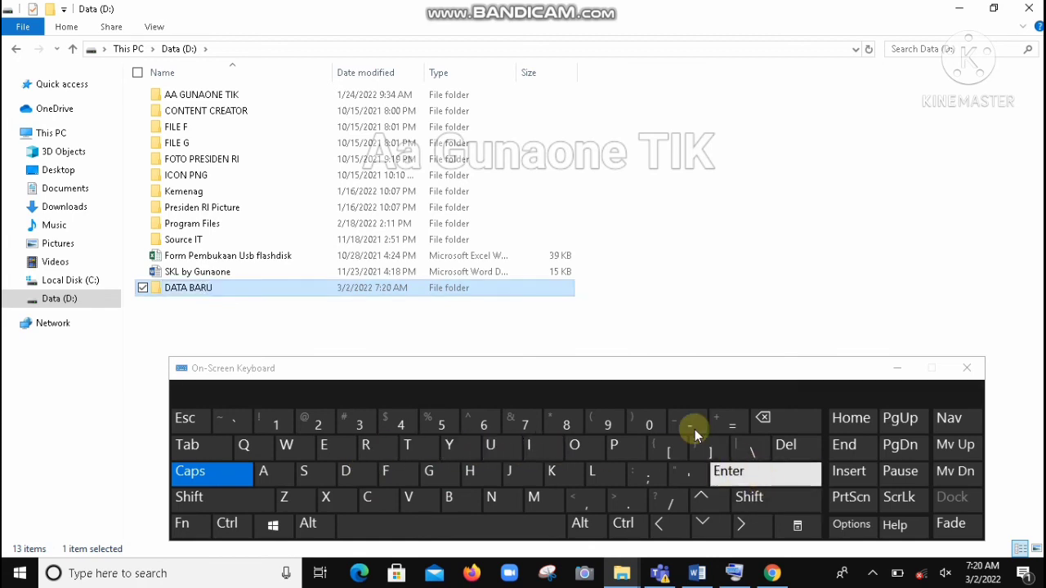
{"action": "left_click", "coordinate": [342, 327]}
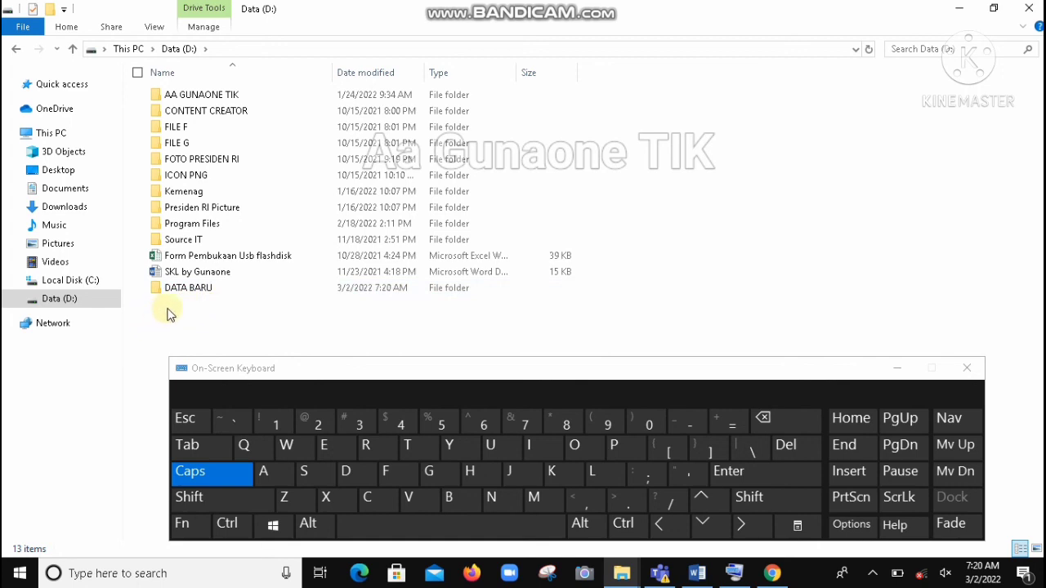
Turn off Caps Lock and create another new folder in the Data (D:) drive, keeping its default name.
{"action": "left_click", "coordinate": [227, 527]}
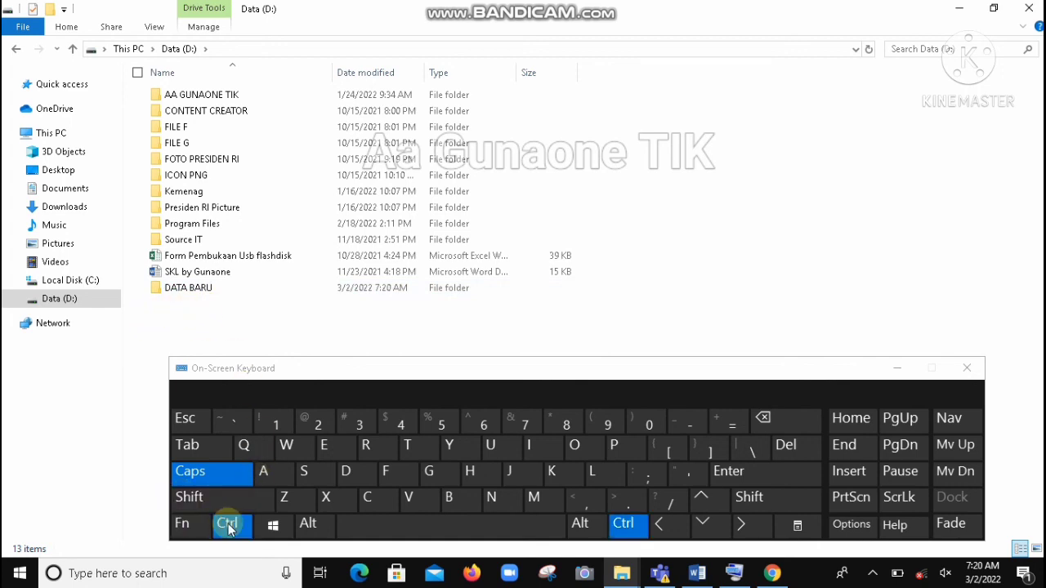
{"action": "left_click", "coordinate": [210, 466]}
{"action": "left_click", "coordinate": [230, 525]}
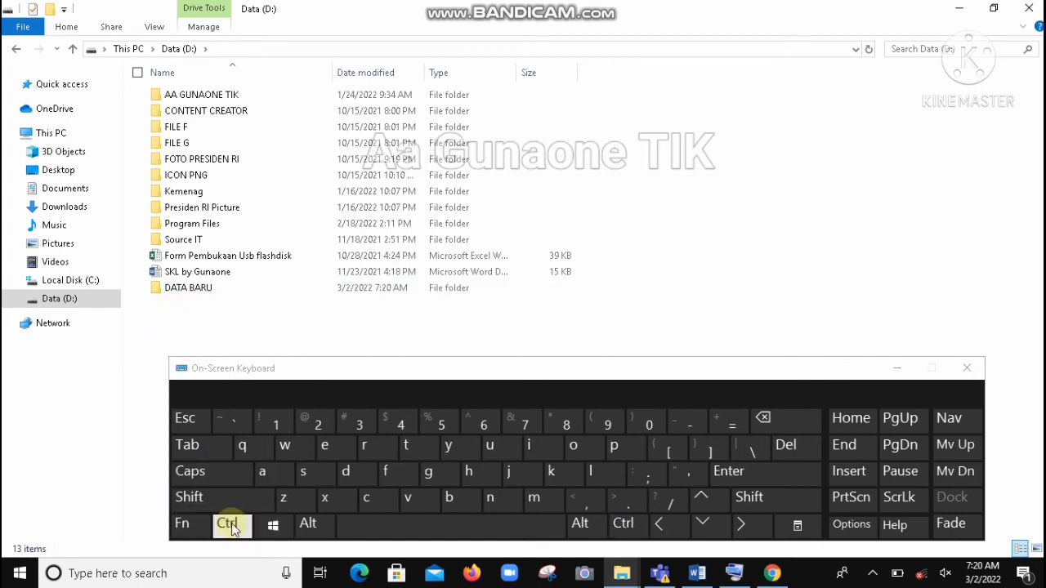
{"action": "left_click", "coordinate": [231, 523]}
{"action": "left_click", "coordinate": [219, 500]}
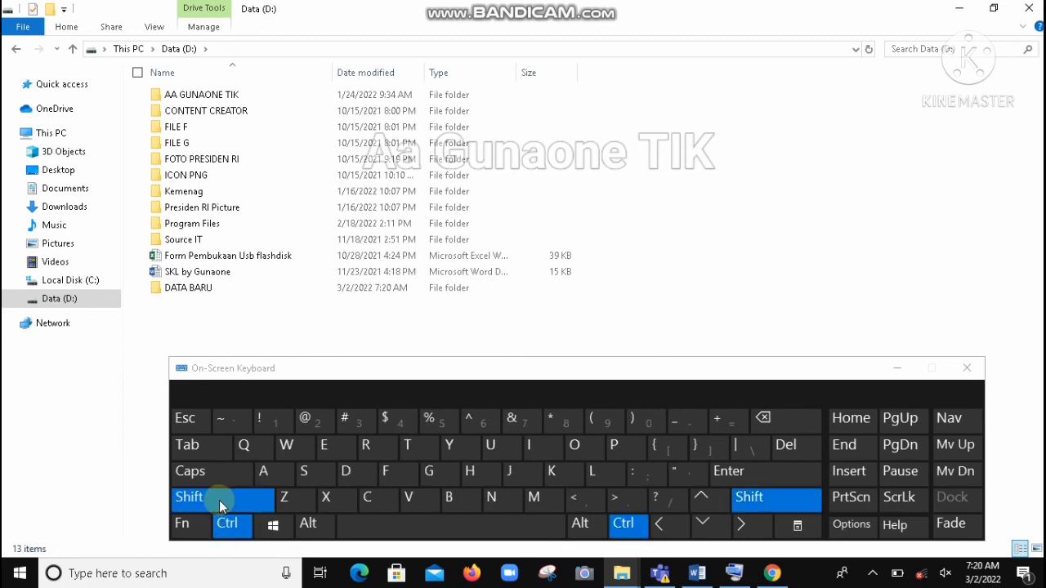
{"action": "left_click", "coordinate": [490, 500]}
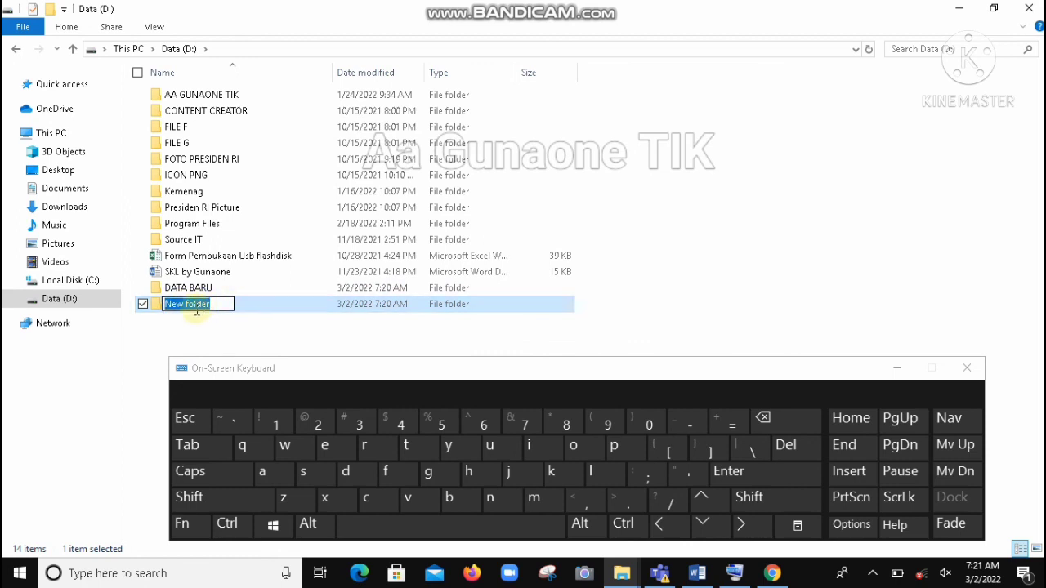
{"action": "left_click", "coordinate": [597, 330]}
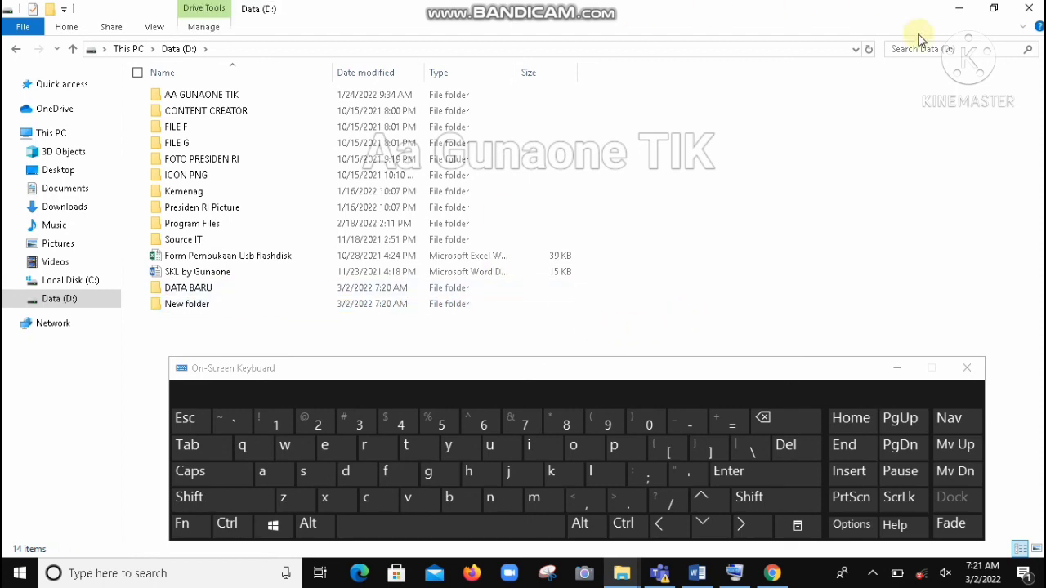
Minimize the File Explorer window to return to the desktop.
{"action": "left_click", "coordinate": [959, 14]}
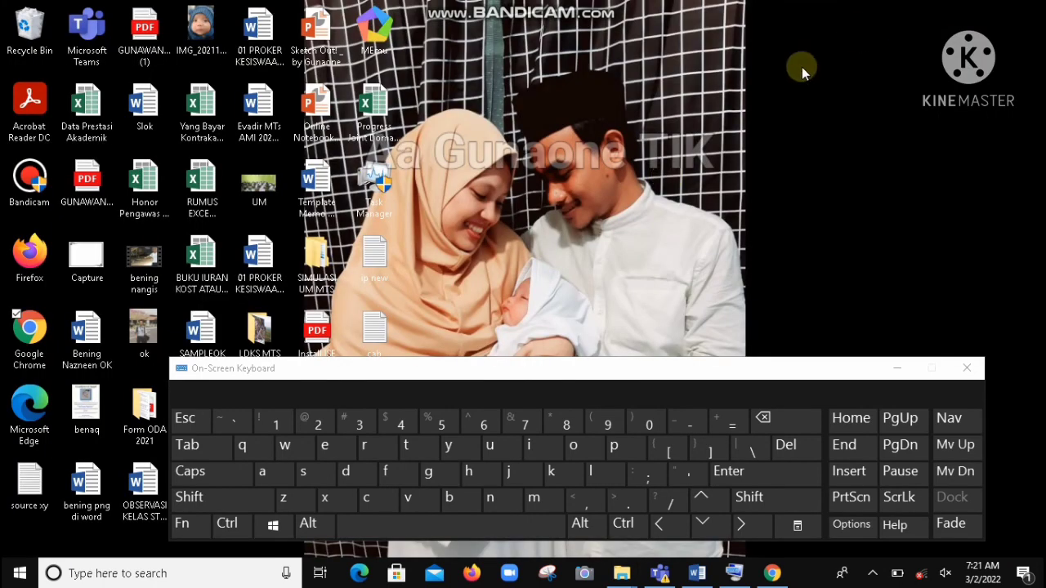
{"action": "right_click", "coordinate": [580, 124]}
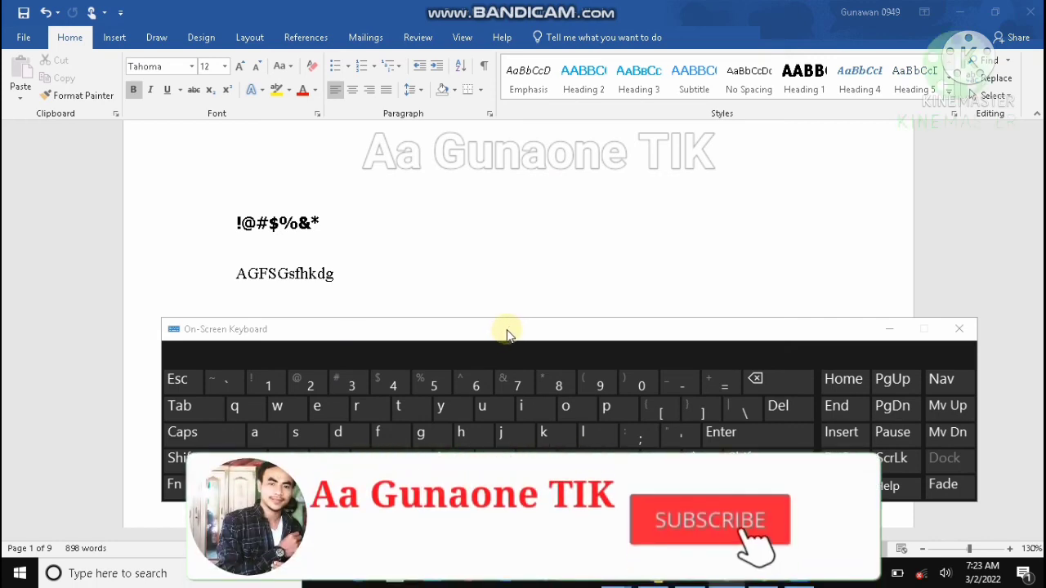
Reposition the on-screen keyboard slightly to the left over the Word document and make its window taller.
{"action": "left_click_drag", "start_coordinate": [507, 335], "coordinate": [466, 338]}
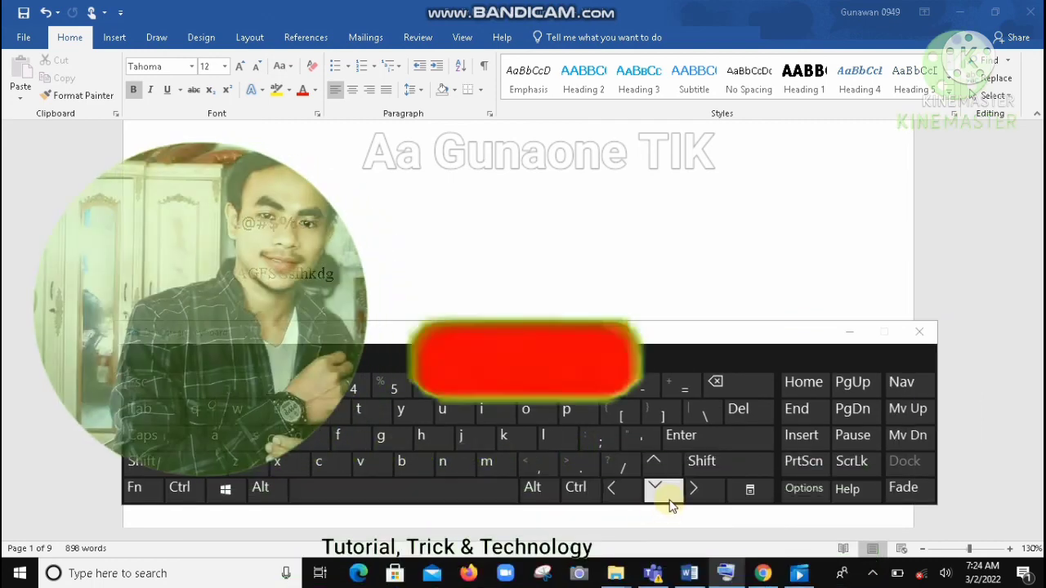
{"action": "left_click_drag", "start_coordinate": [671, 508], "coordinate": [670, 539]}
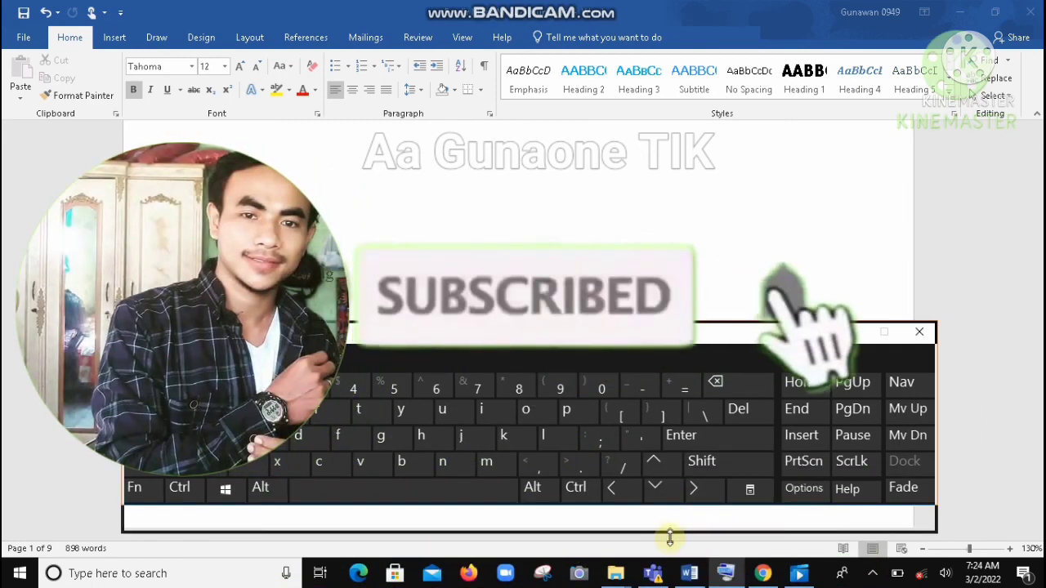